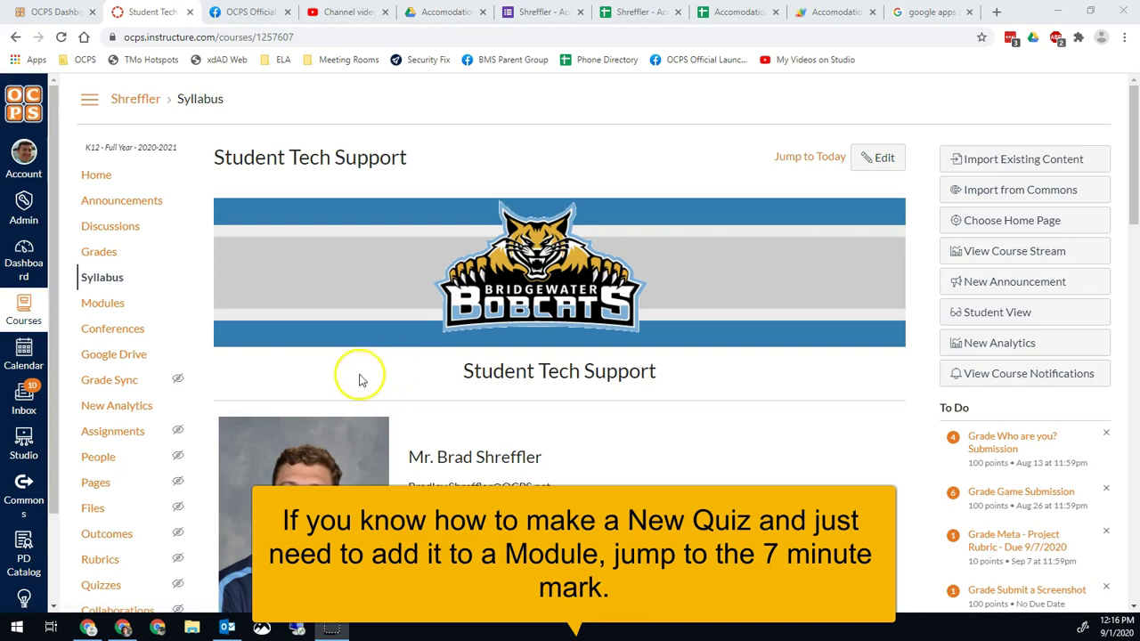
- Go to the course's Quizzes page, which lists no quizzes yet
{"action": "left_click", "coordinate": [101, 585]}
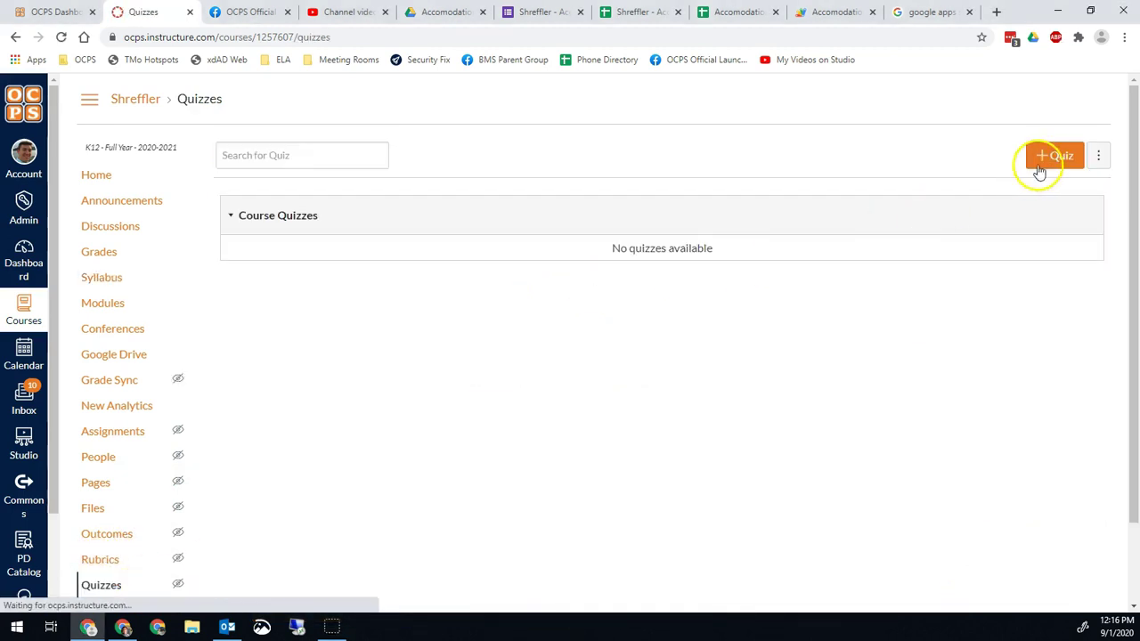
- Start a new quiz with the New Quizzes engine
{"action": "left_click", "coordinate": [1056, 157]}
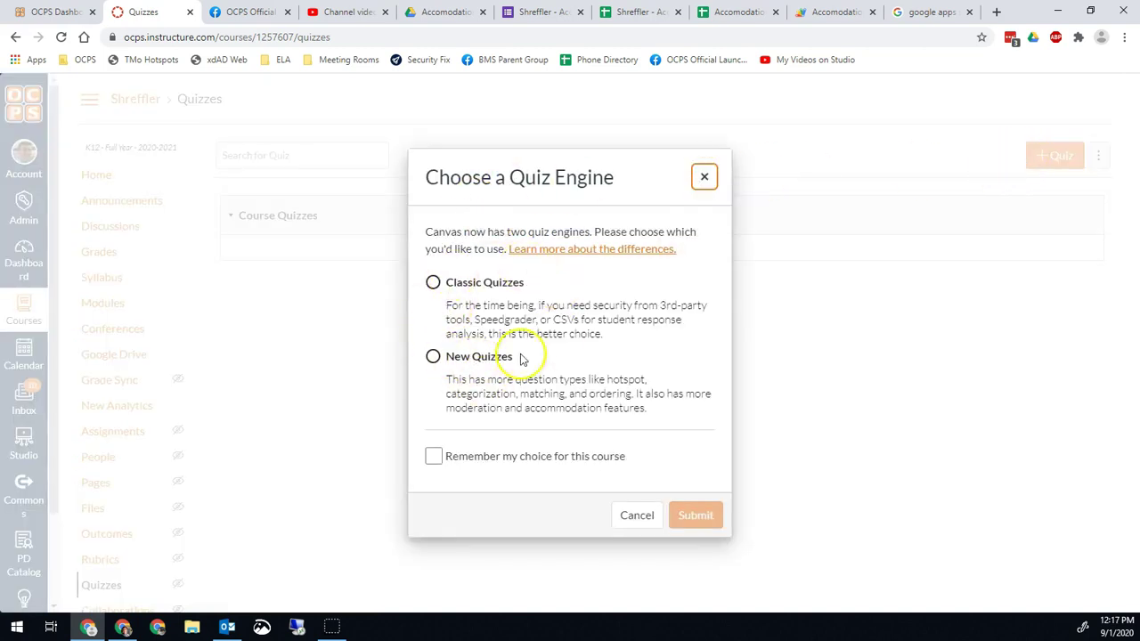
{"action": "left_click", "coordinate": [433, 357]}
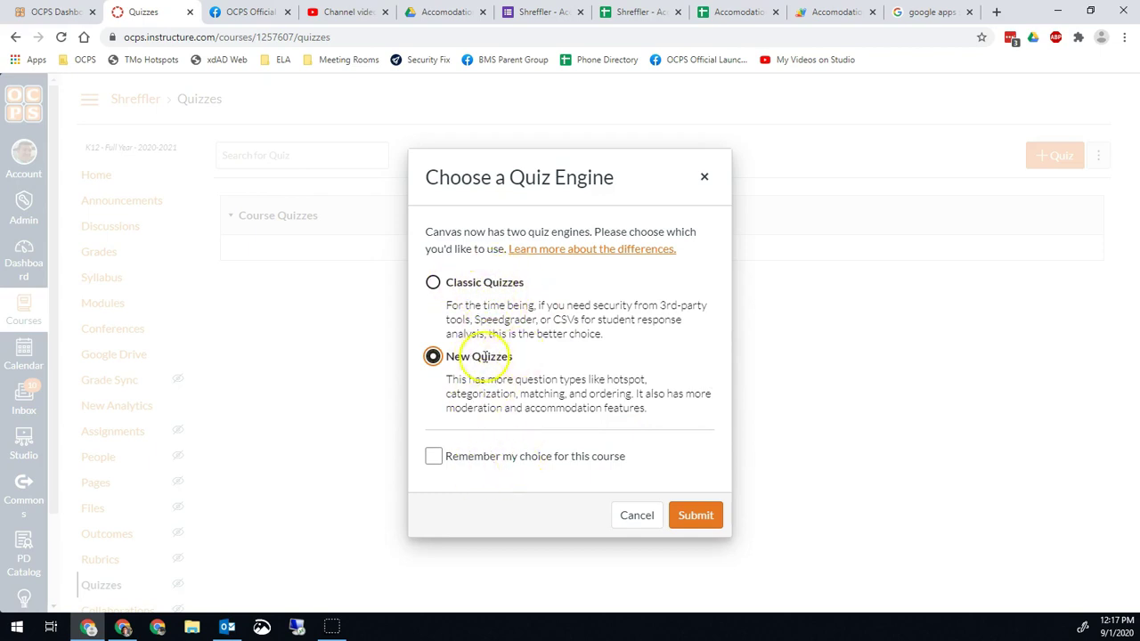
{"action": "left_click", "coordinate": [696, 515]}
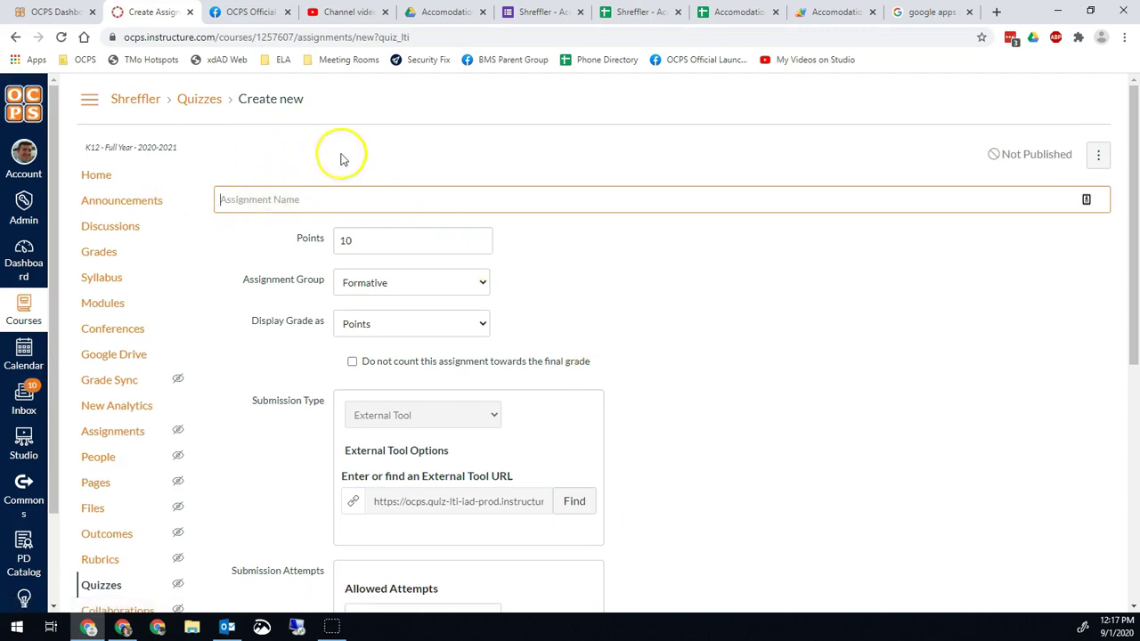
- Name the quiz 'Practice Quiz' and keep it in the Formative assignment group
{"action": "left_click", "coordinate": [297, 198]}
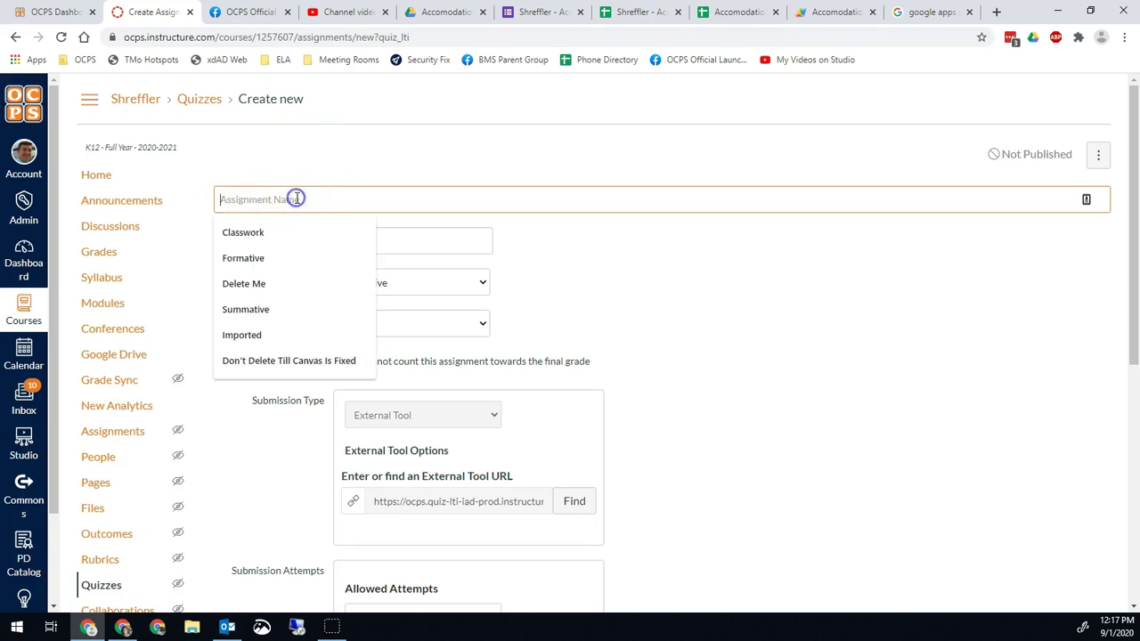
{"action": "type", "text": "Pr"}
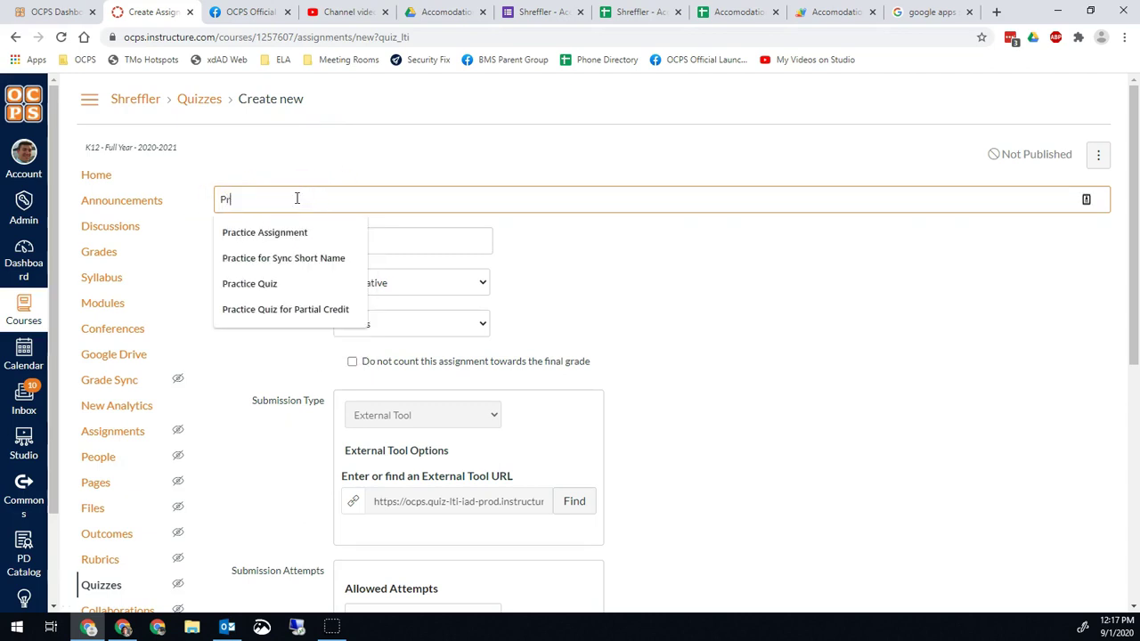
{"action": "type", "text": "actice Qu"}
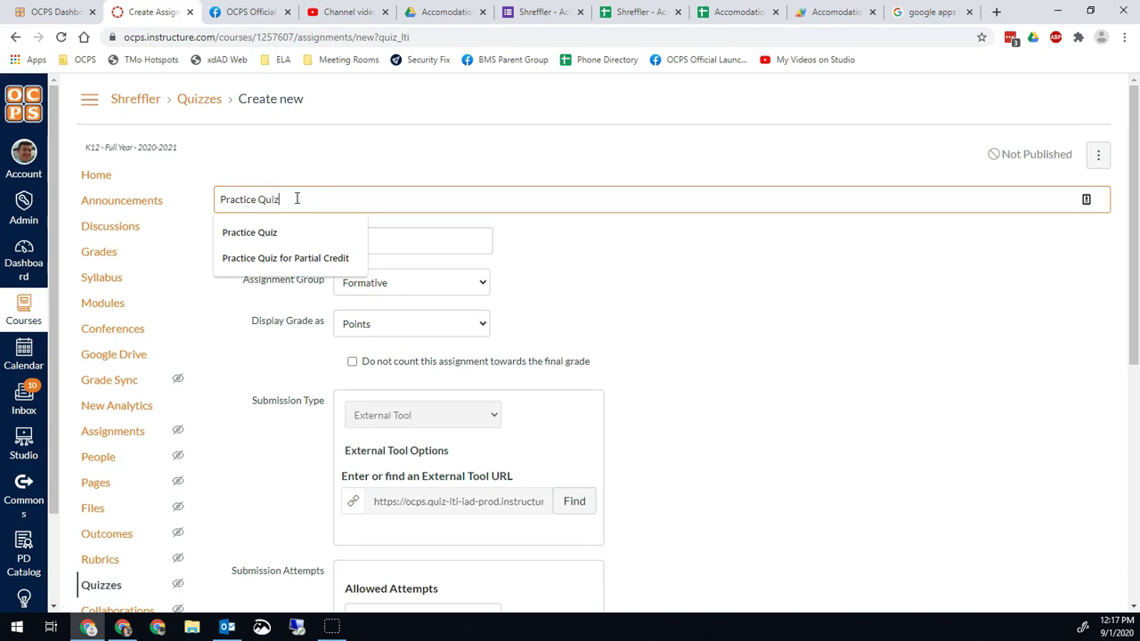
{"action": "type", "text": "iz"}
{"action": "left_click", "coordinate": [522, 262]}
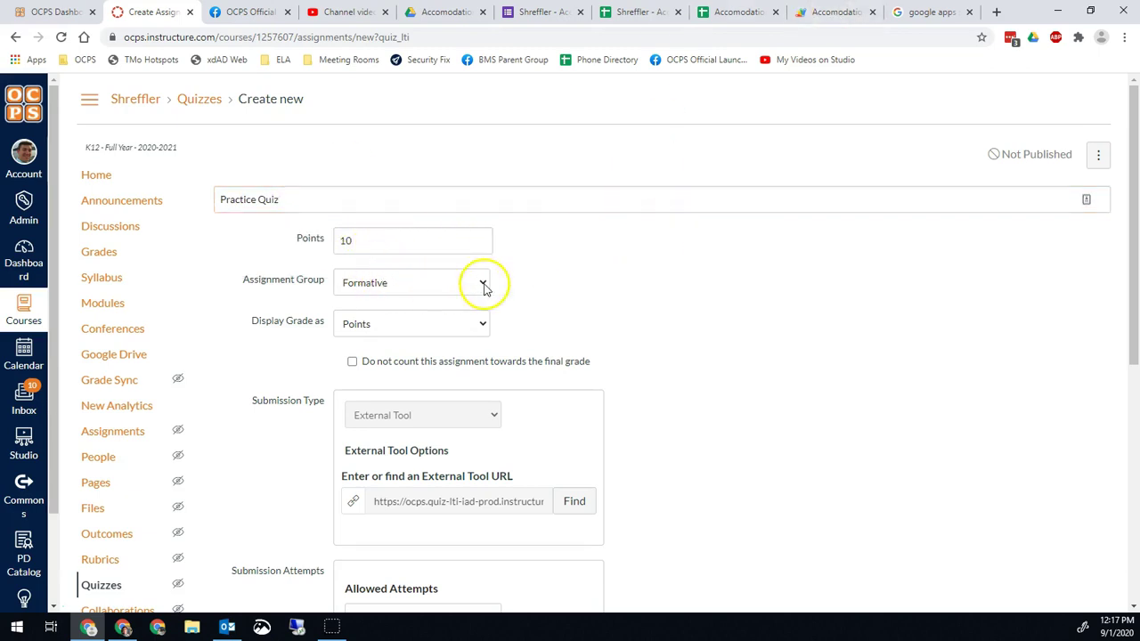
{"action": "left_click", "coordinate": [425, 282]}
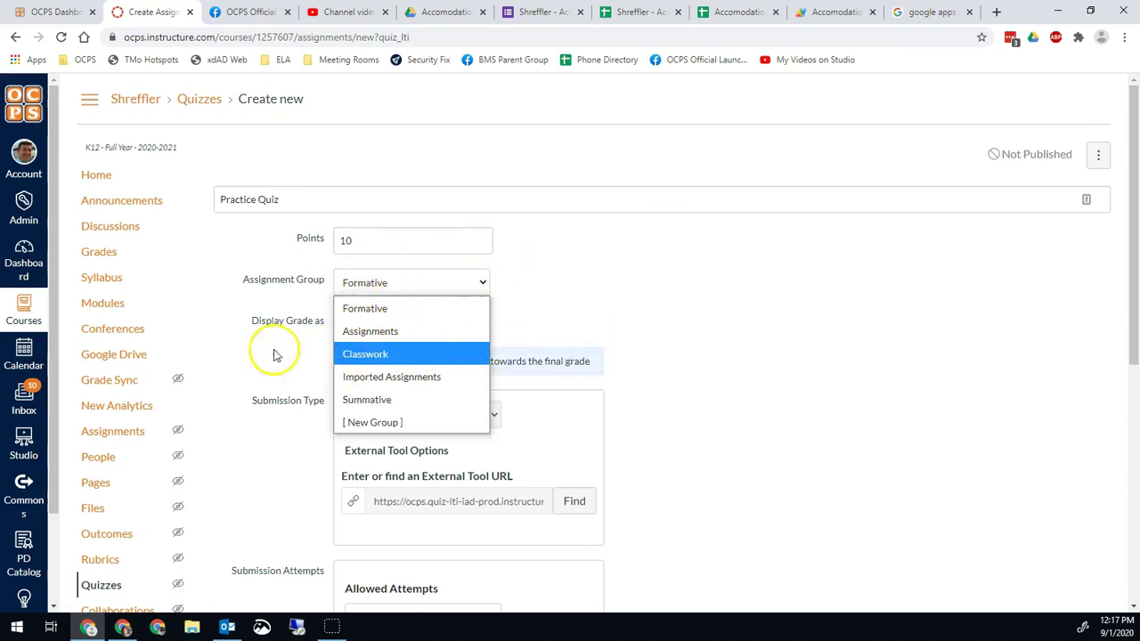
{"action": "left_click", "coordinate": [302, 339]}
- Keep unlimited attempts, enable Skyward grade sync, set the due date to Sep 4, and save
{"action": "scroll", "coordinate": [294, 336], "scroll_direction": "down", "scroll_amount": 3}
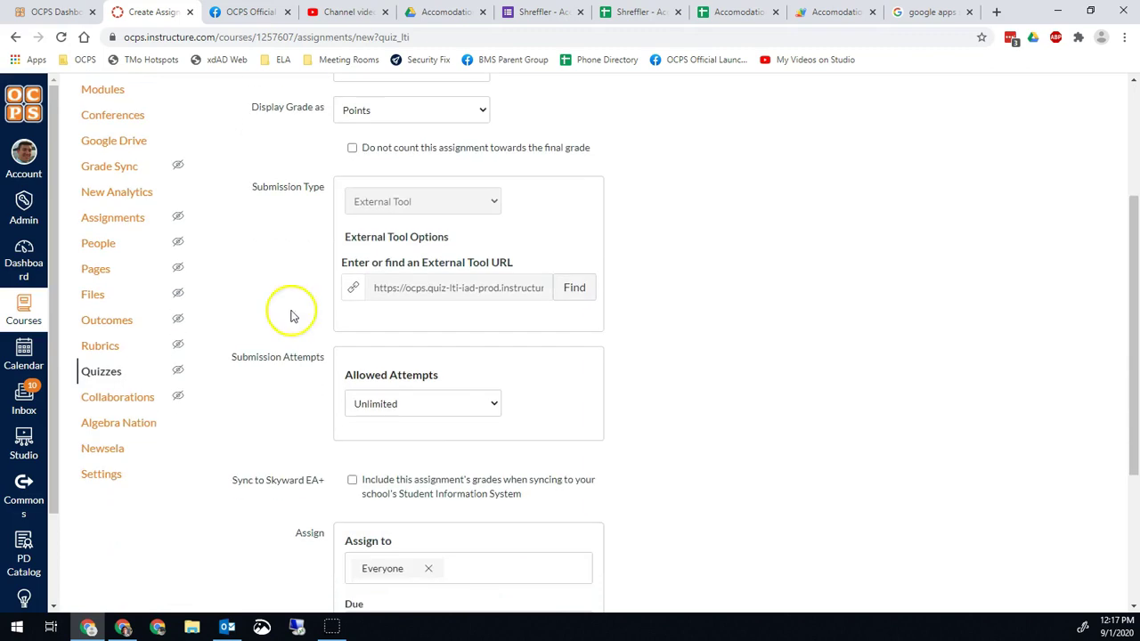
{"action": "scroll", "coordinate": [373, 296], "scroll_direction": "down", "scroll_amount": 2}
{"action": "left_click", "coordinate": [414, 263]}
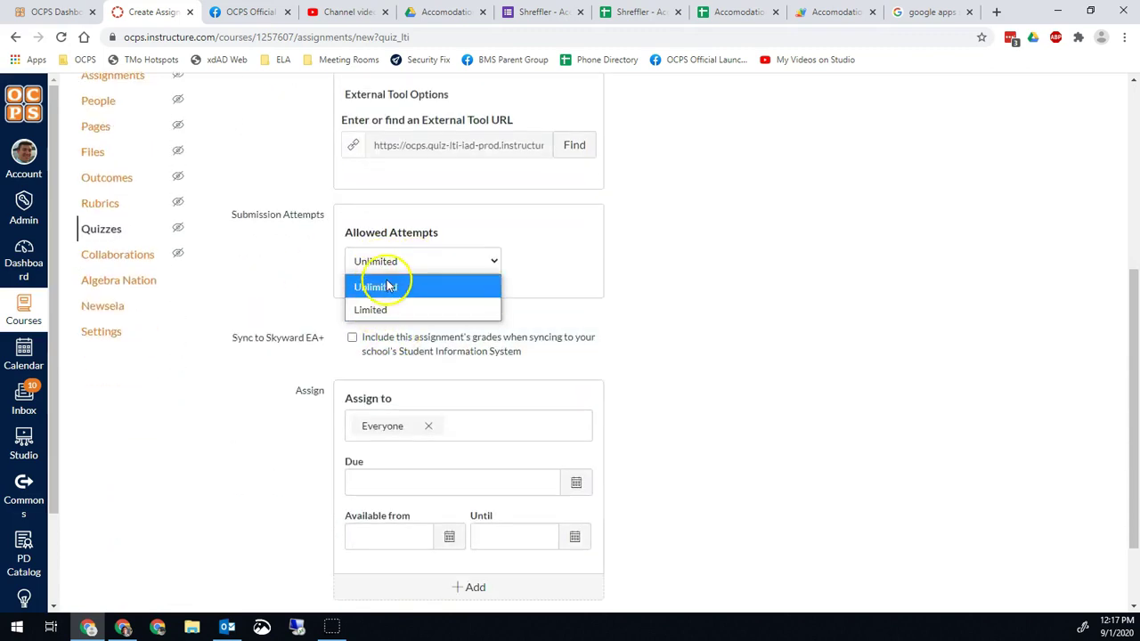
{"action": "left_click", "coordinate": [319, 291]}
{"action": "left_click", "coordinate": [352, 338]}
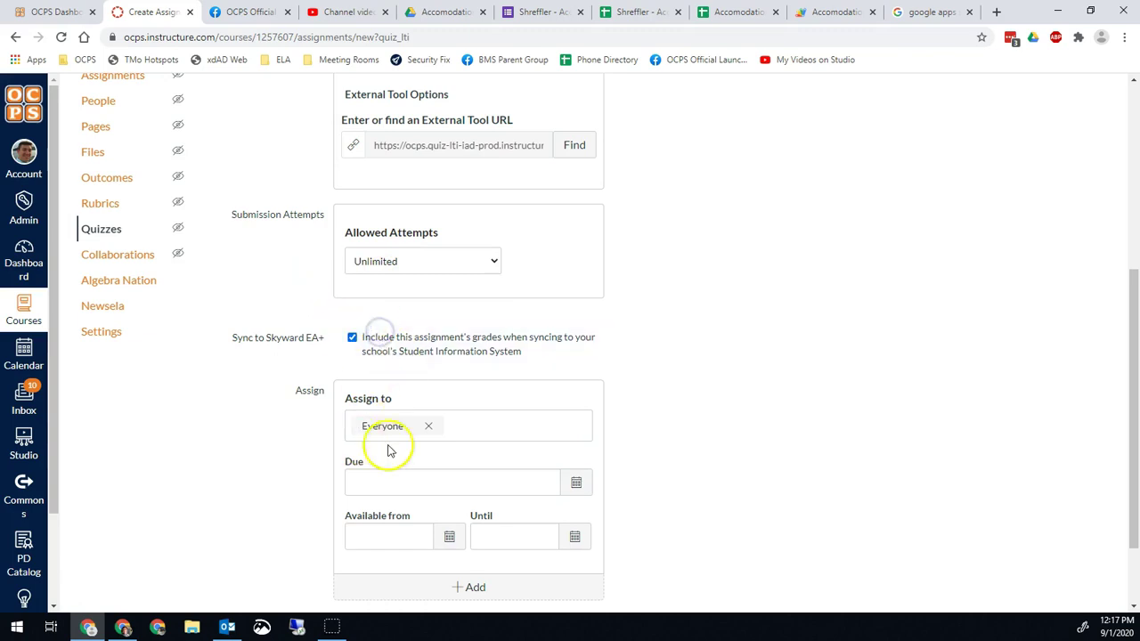
{"action": "left_click", "coordinate": [576, 483]}
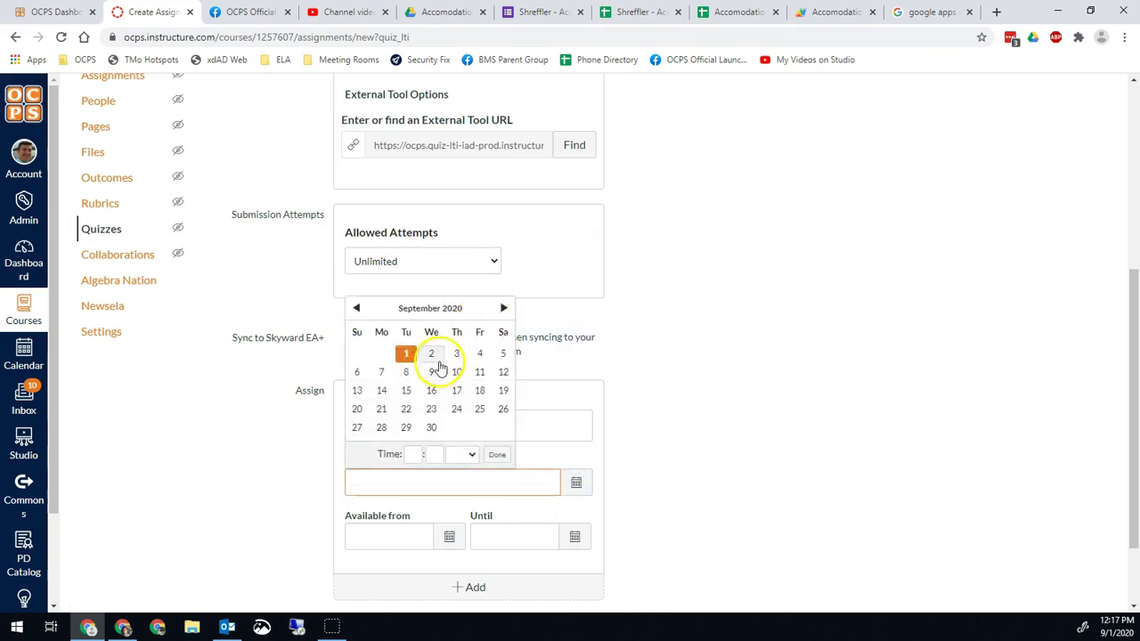
{"action": "left_click", "coordinate": [482, 352]}
{"action": "left_click", "coordinate": [719, 390]}
{"action": "scroll", "coordinate": [720, 389], "scroll_direction": "down", "scroll_amount": 2}
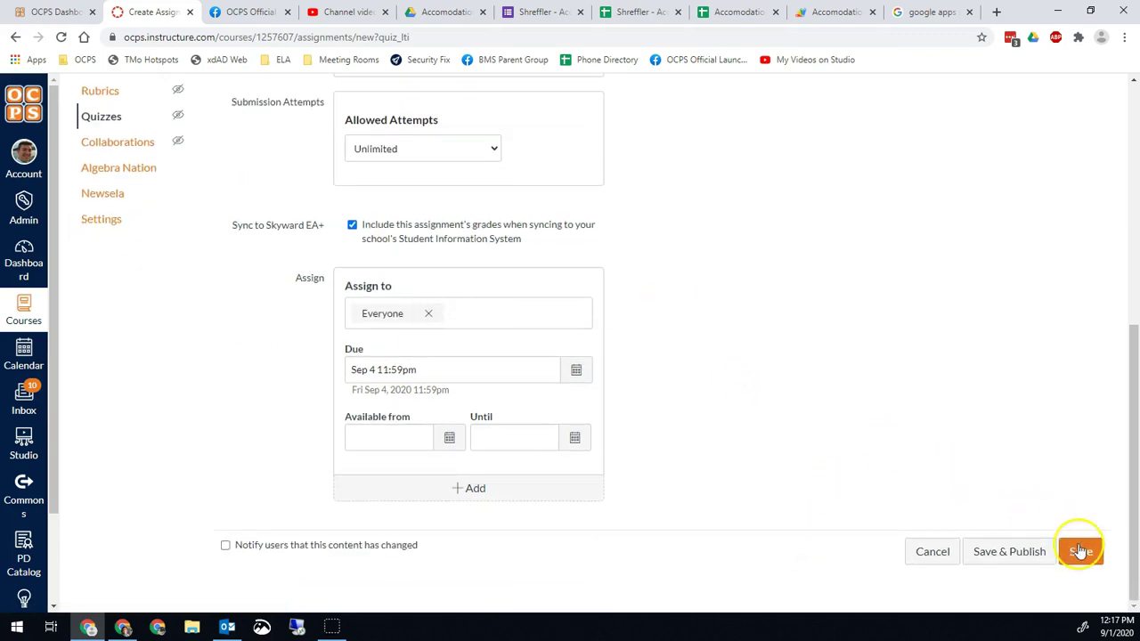
{"action": "left_click", "coordinate": [1081, 553]}
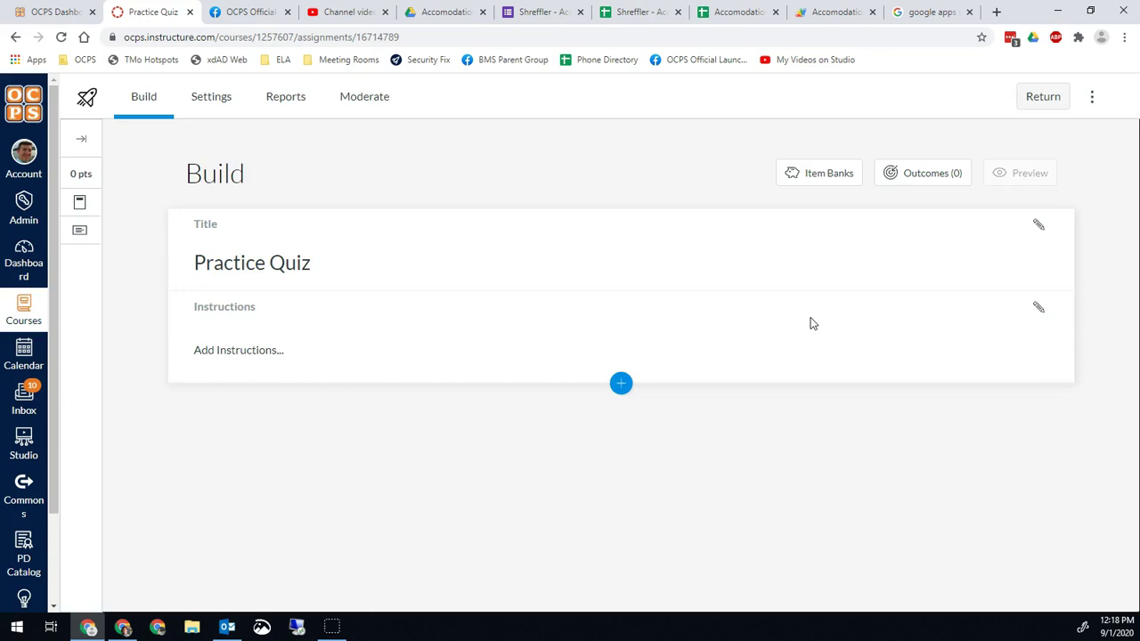
- Edit the quiz title and begin adding quiz instructions
{"action": "left_click", "coordinate": [290, 261]}
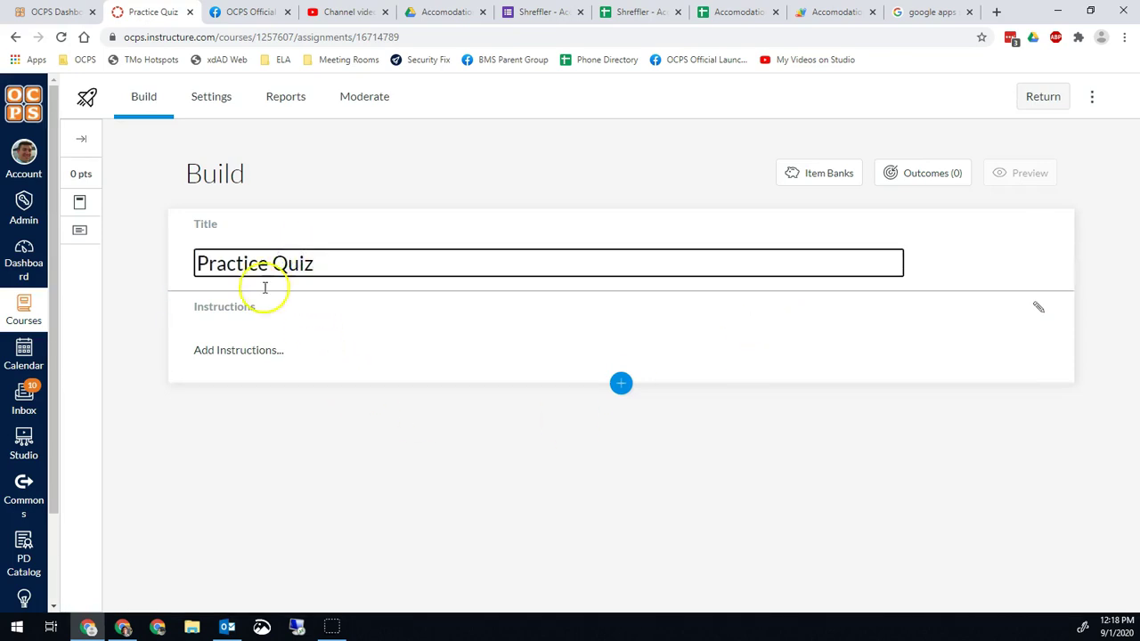
{"action": "left_click", "coordinate": [239, 349]}
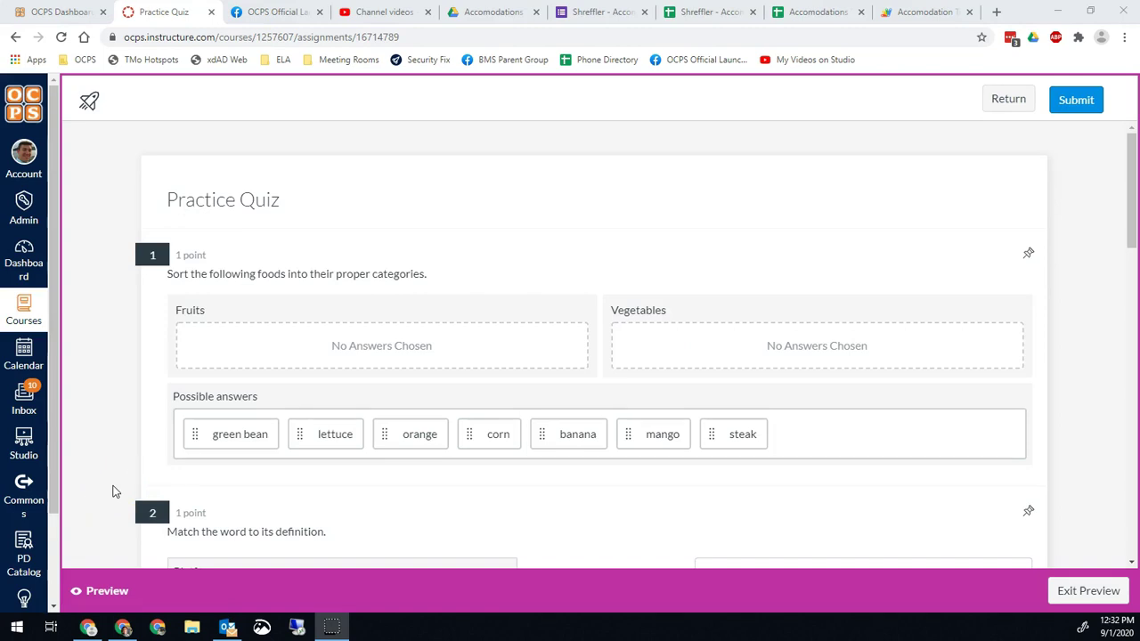
- Open a student preview of the Practice Quiz
{"action": "left_click", "coordinate": [88, 443]}
{"action": "left_click", "coordinate": [25, 599]}
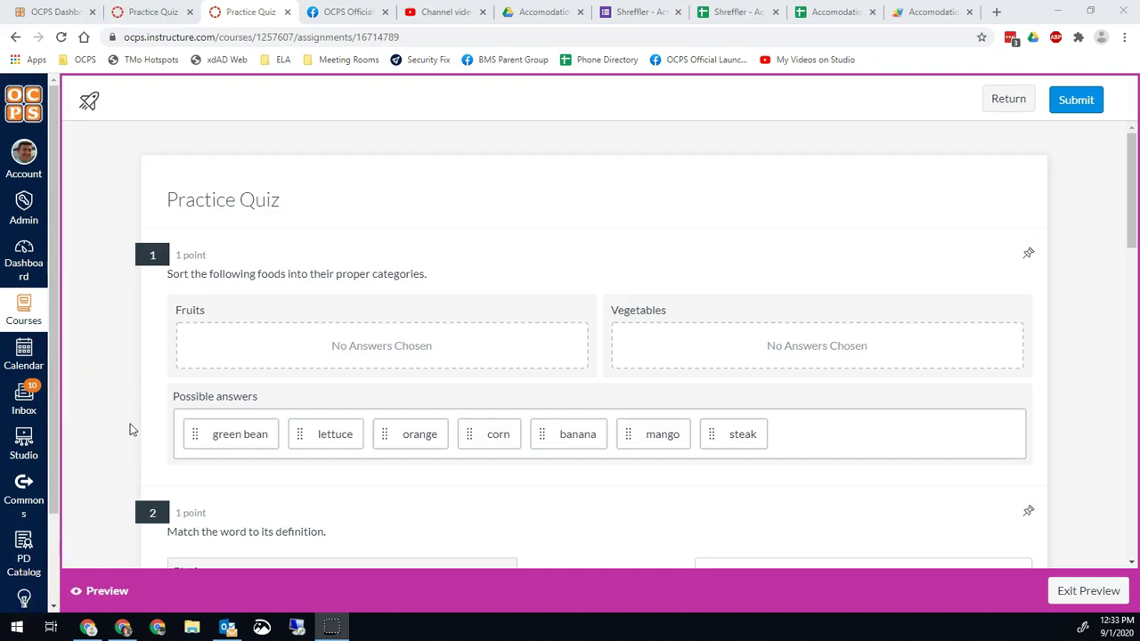
{"action": "left_click", "coordinate": [170, 412]}
- Sort green bean, lettuce and corn into Vegetables and orange into Fruits, then return to Build
{"action": "left_click_drag", "start_coordinate": [195, 433], "coordinate": [664, 347]}
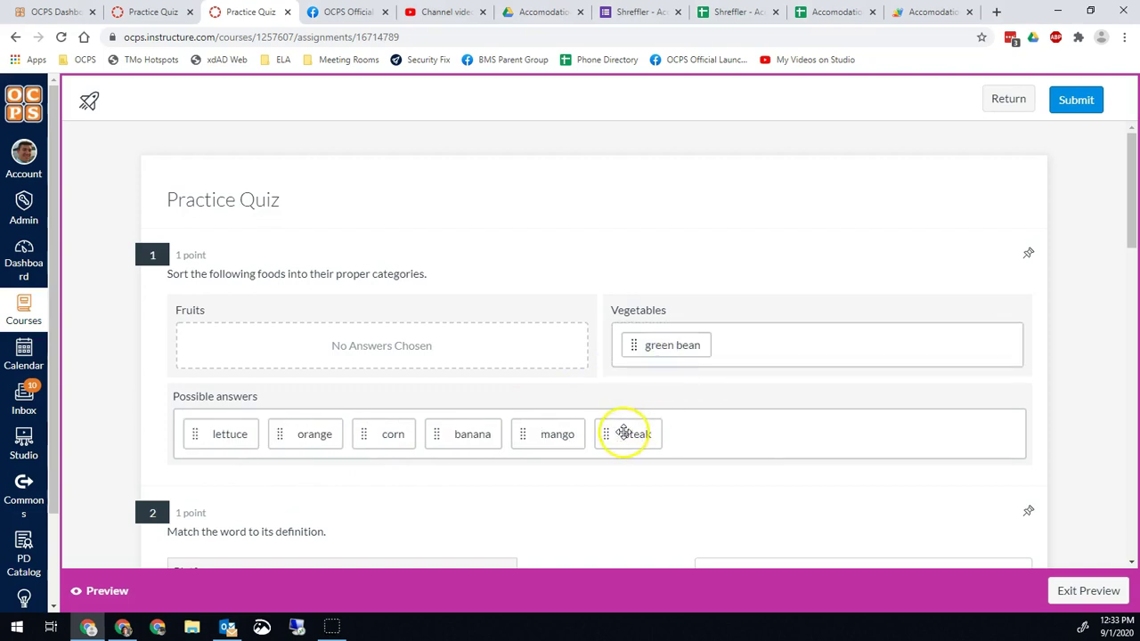
{"action": "left_click_drag", "start_coordinate": [295, 434], "coordinate": [267, 343]}
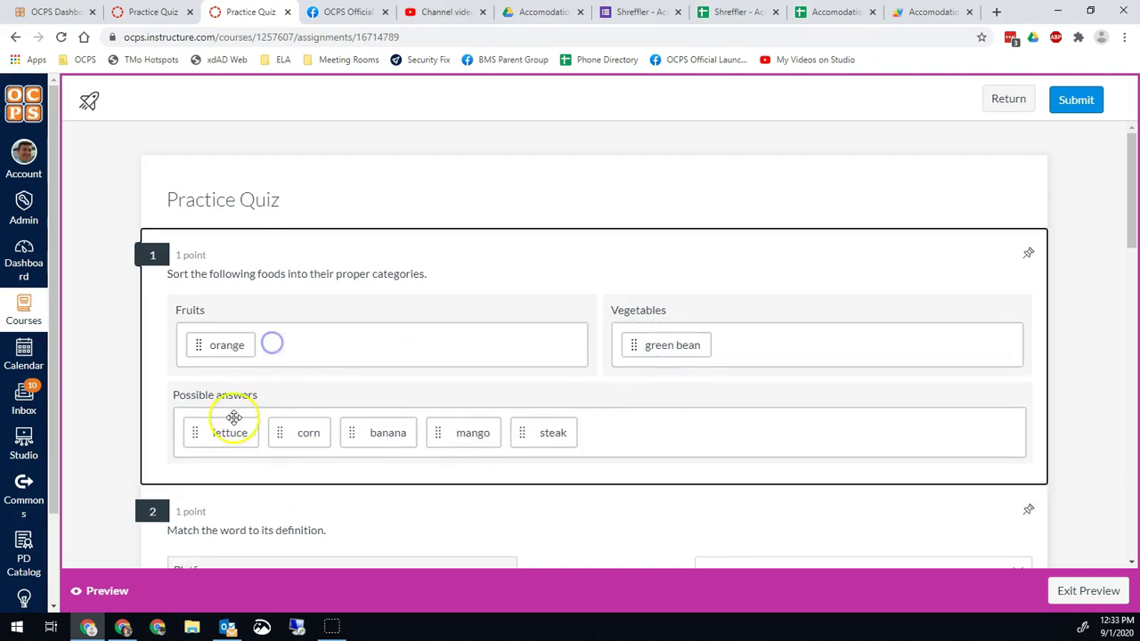
{"action": "left_click_drag", "start_coordinate": [233, 426], "coordinate": [812, 340]}
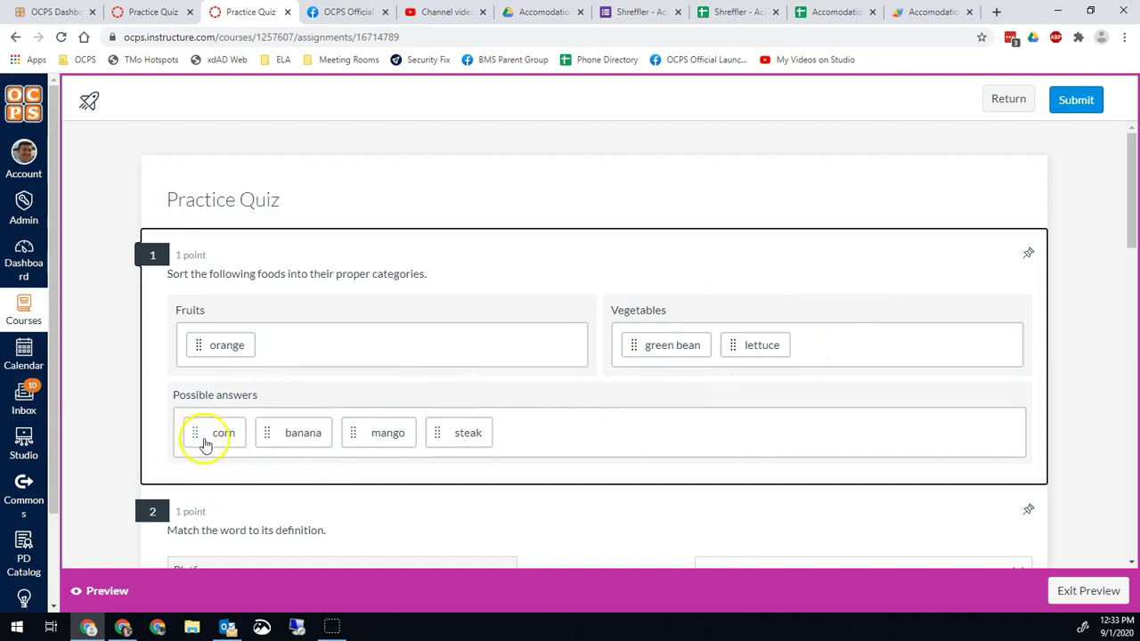
{"action": "left_click_drag", "start_coordinate": [206, 436], "coordinate": [466, 341]}
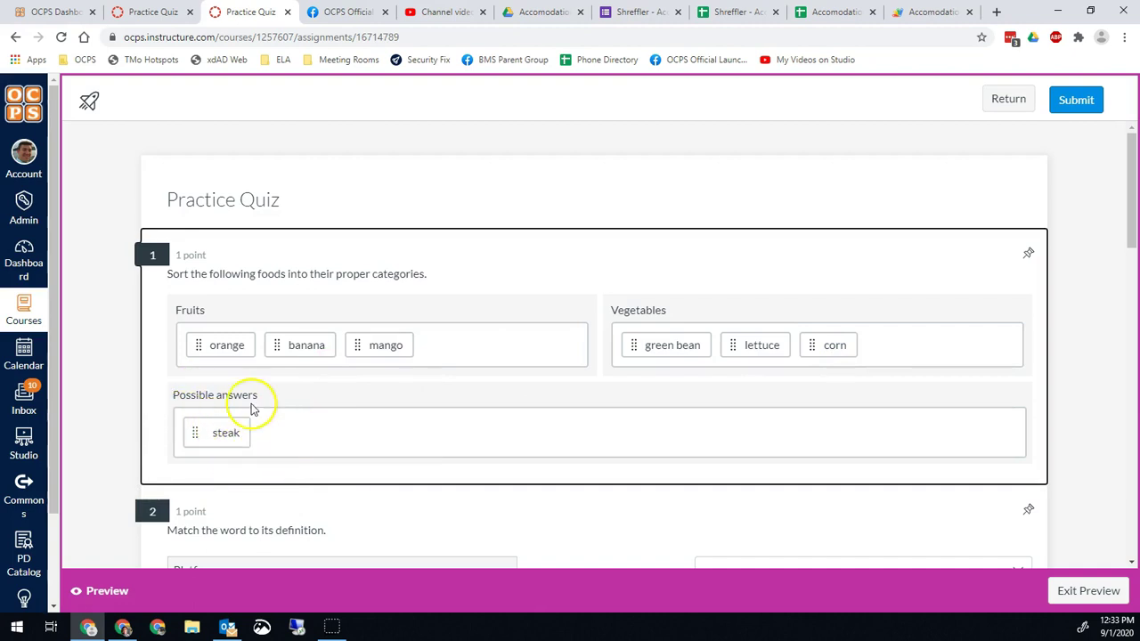
{"action": "scroll", "coordinate": [132, 439], "scroll_direction": "down", "scroll_amount": 3}
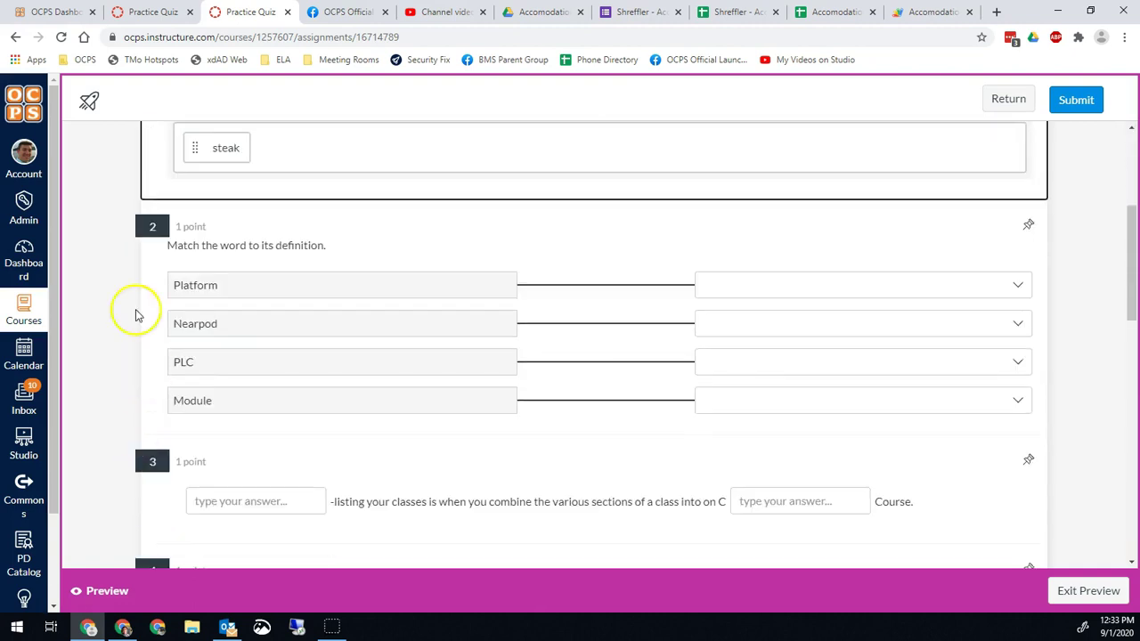
{"action": "left_click", "coordinate": [153, 12]}
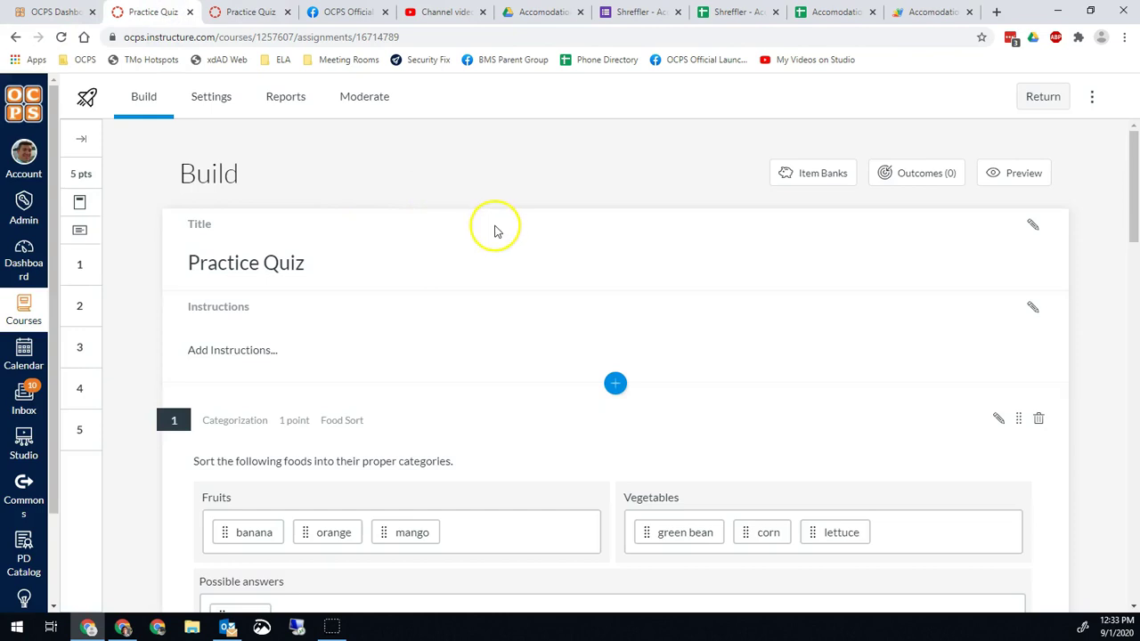
- Open the Food Sort categorization question for editing
{"action": "left_click", "coordinate": [615, 385]}
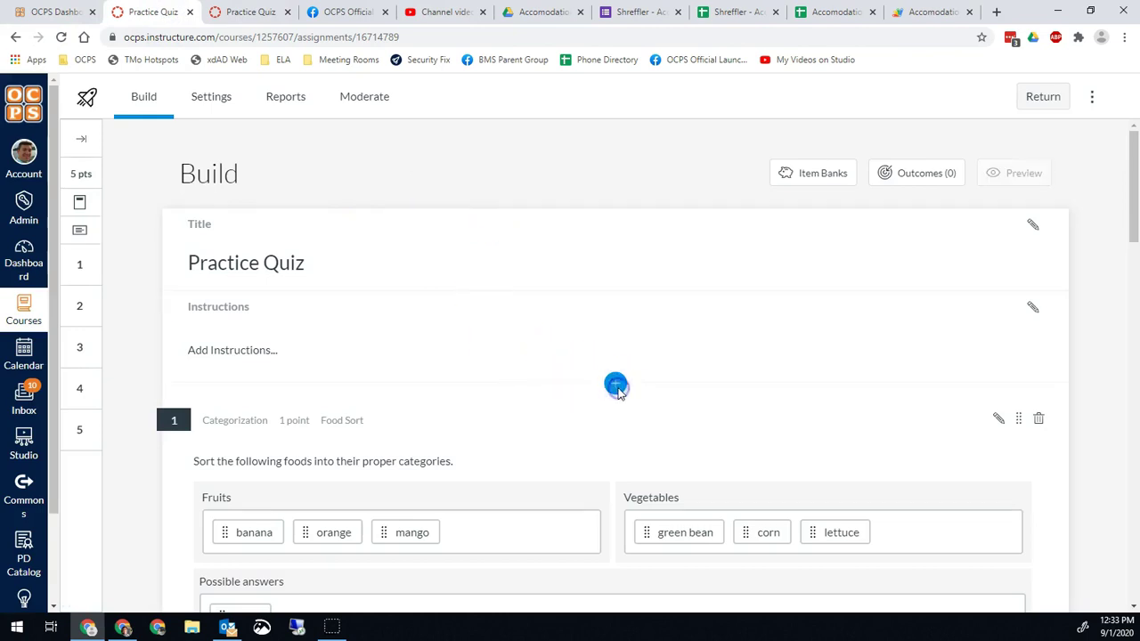
{"action": "left_click", "coordinate": [128, 349]}
{"action": "scroll", "coordinate": [139, 354], "scroll_direction": "down", "scroll_amount": 3}
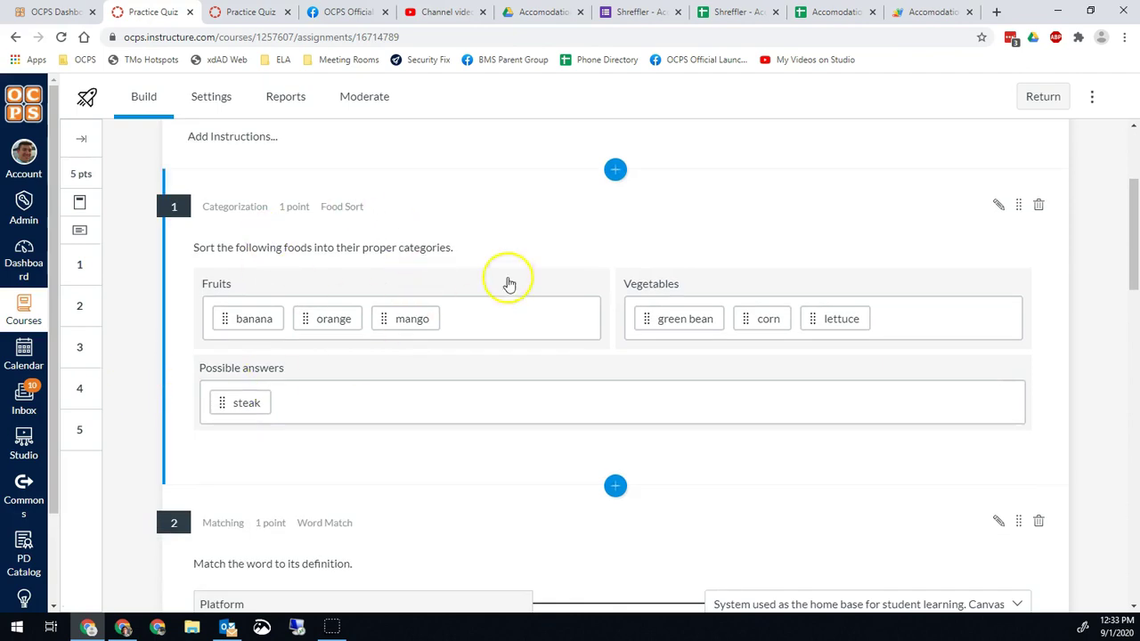
{"action": "left_click", "coordinate": [508, 250]}
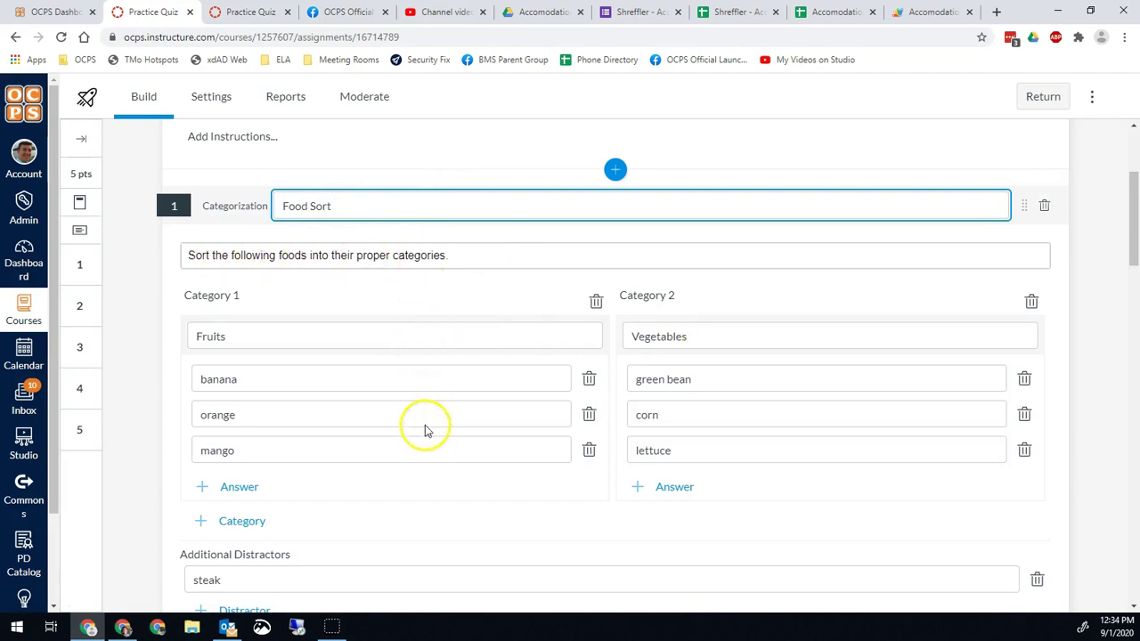
- Add a third category and an empty distractor to the Food Sort question
{"action": "scroll", "coordinate": [392, 365], "scroll_direction": "down", "scroll_amount": 2}
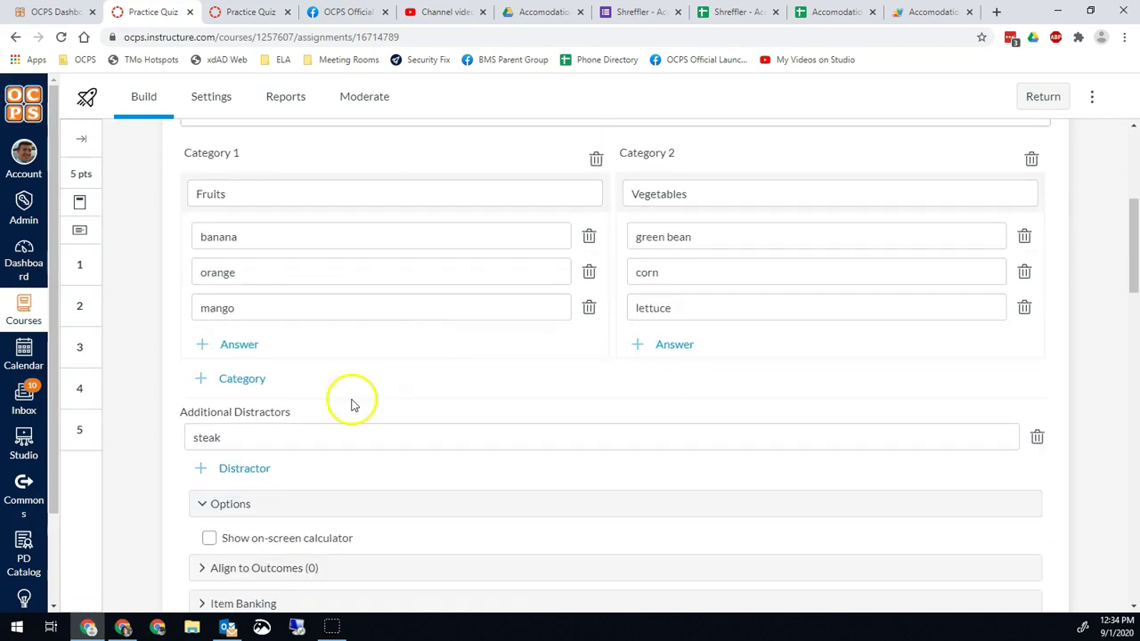
{"action": "left_click", "coordinate": [248, 385]}
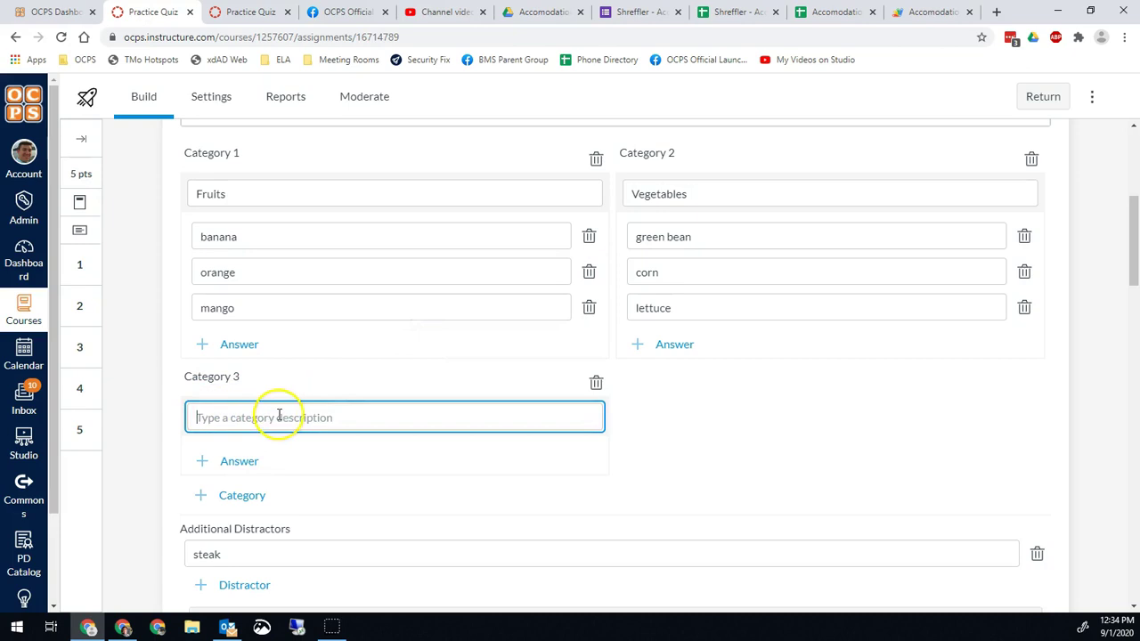
{"action": "scroll", "coordinate": [278, 417], "scroll_direction": "down", "scroll_amount": 1}
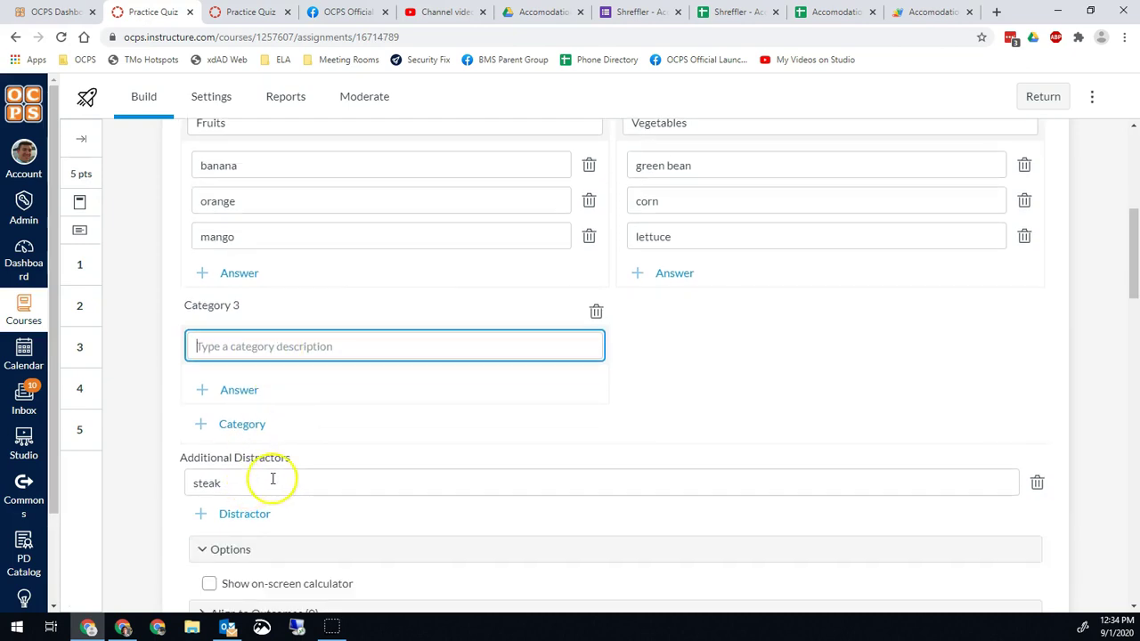
{"action": "scroll", "coordinate": [265, 472], "scroll_direction": "down", "scroll_amount": 1}
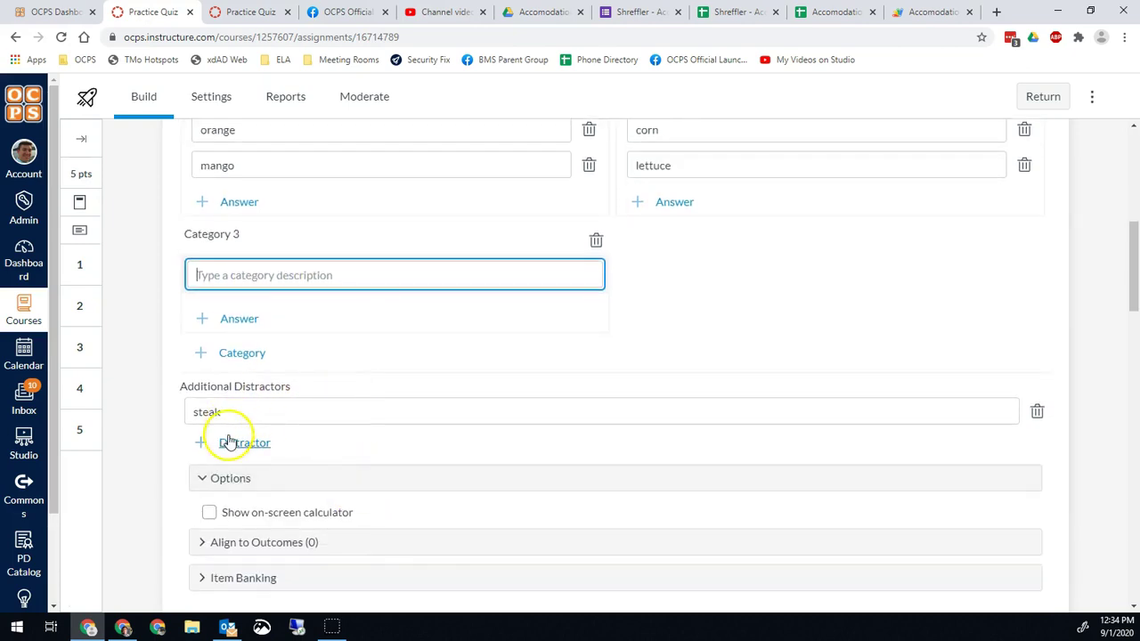
{"action": "left_click", "coordinate": [234, 442]}
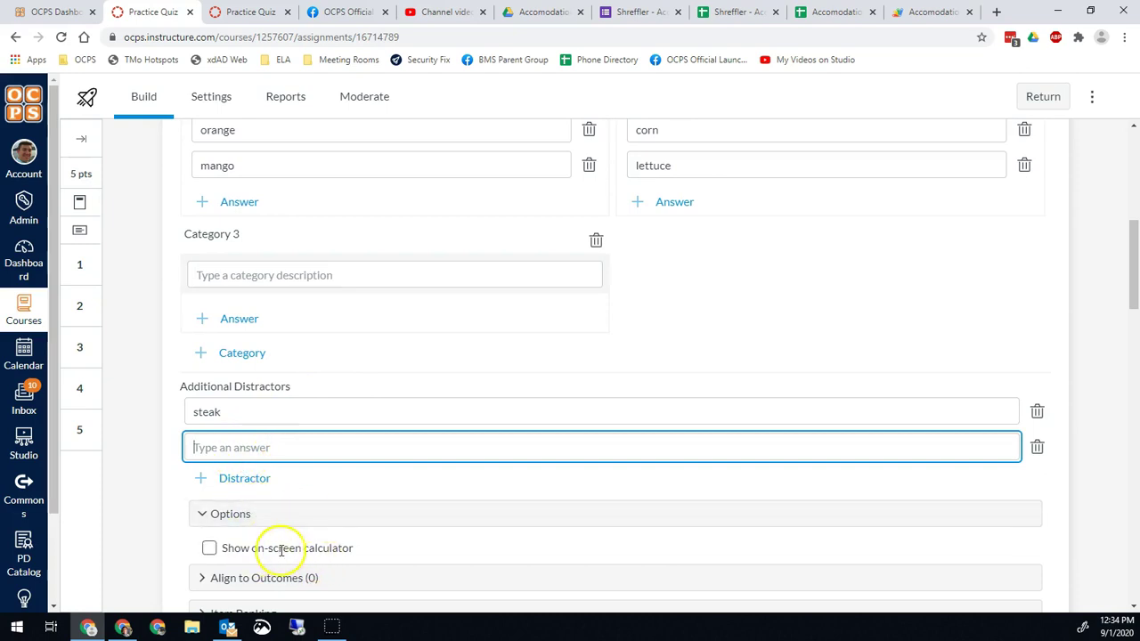
{"action": "scroll", "coordinate": [204, 463], "scroll_direction": "down", "scroll_amount": 3}
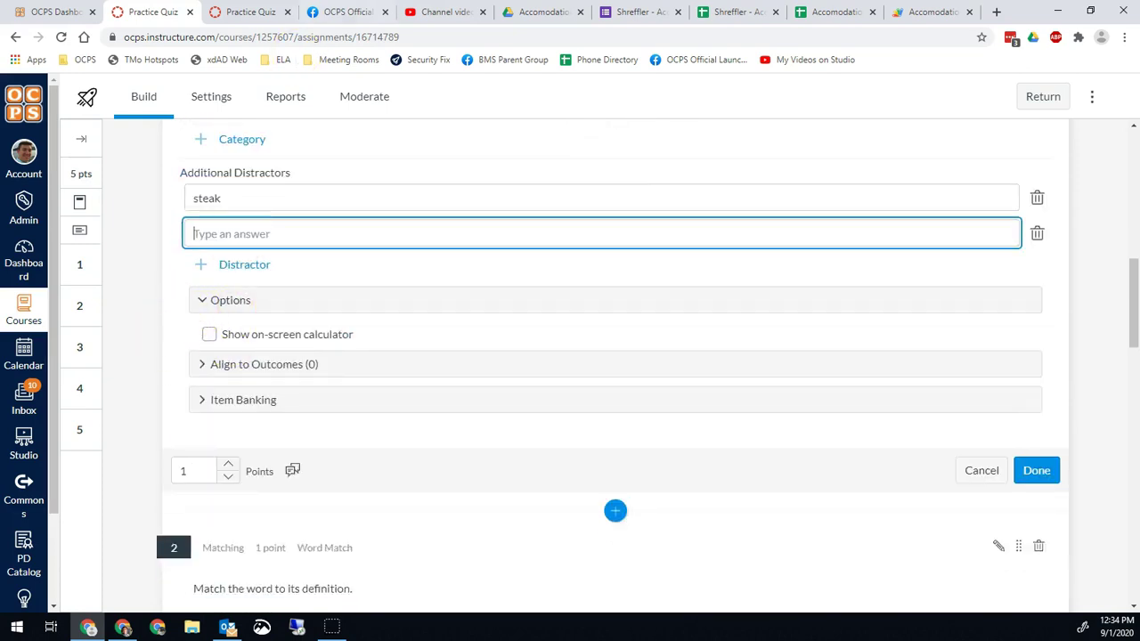
{"action": "left_click", "coordinate": [251, 12]}
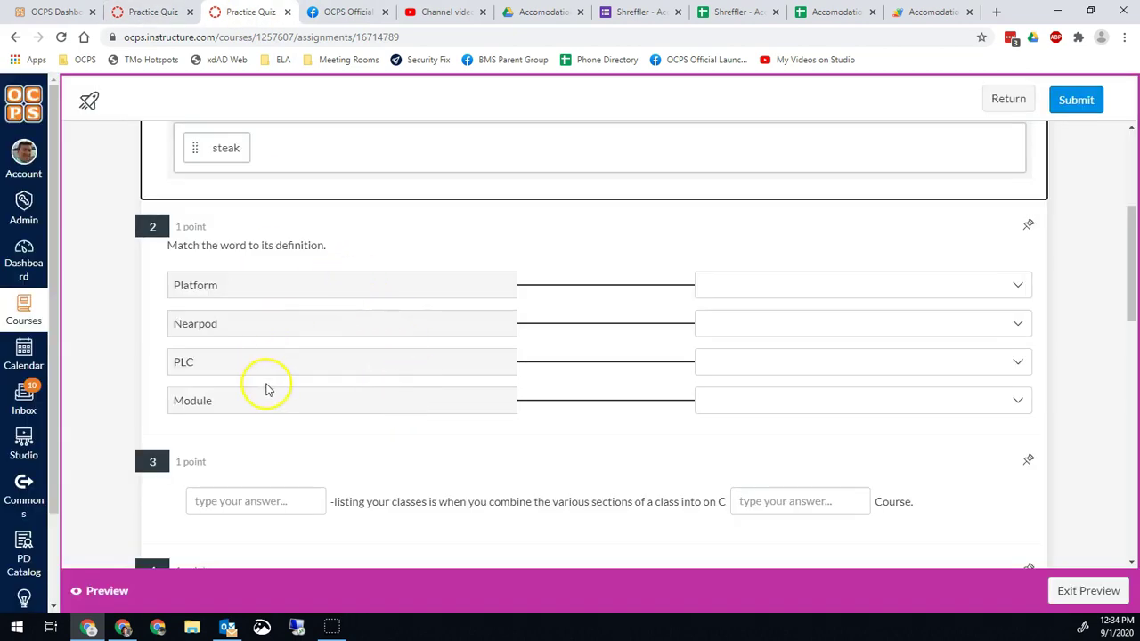
- In the preview, match Platform, Nearpod, PLC and Module to their definitions, then return to the editor
{"action": "left_click", "coordinate": [251, 243]}
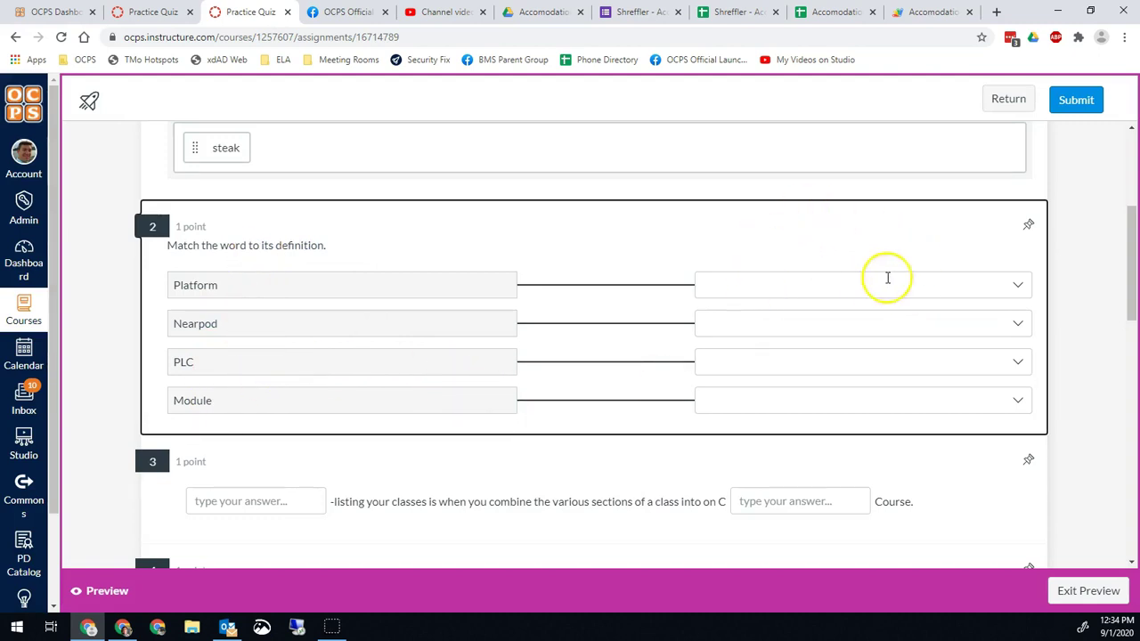
{"action": "left_click", "coordinate": [1020, 283]}
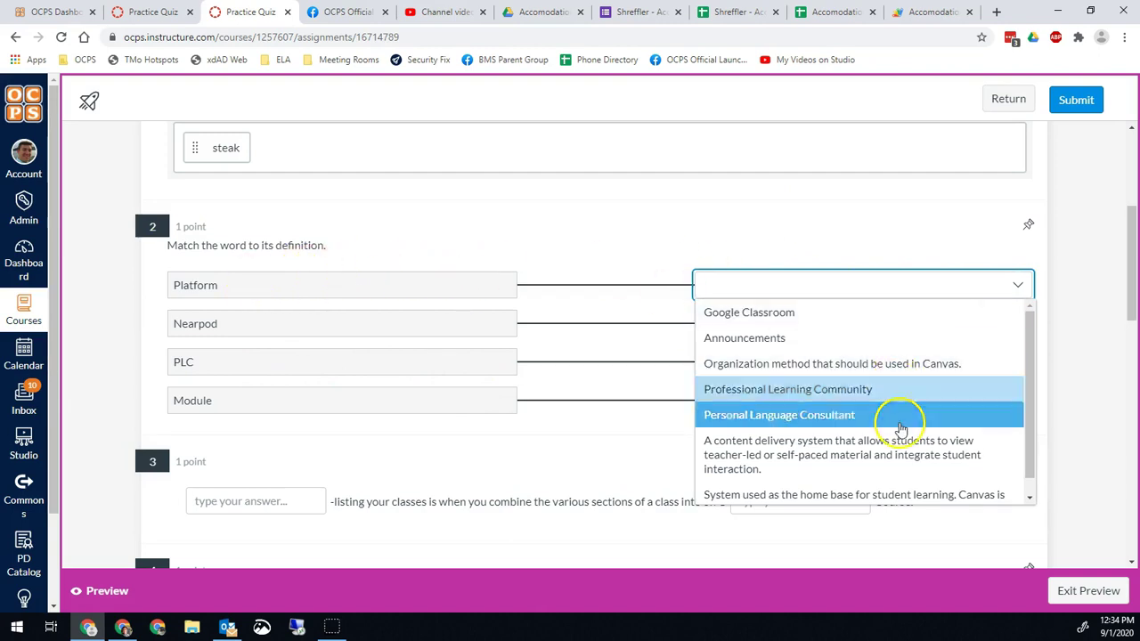
{"action": "scroll", "coordinate": [894, 428], "scroll_direction": "down", "scroll_amount": 1}
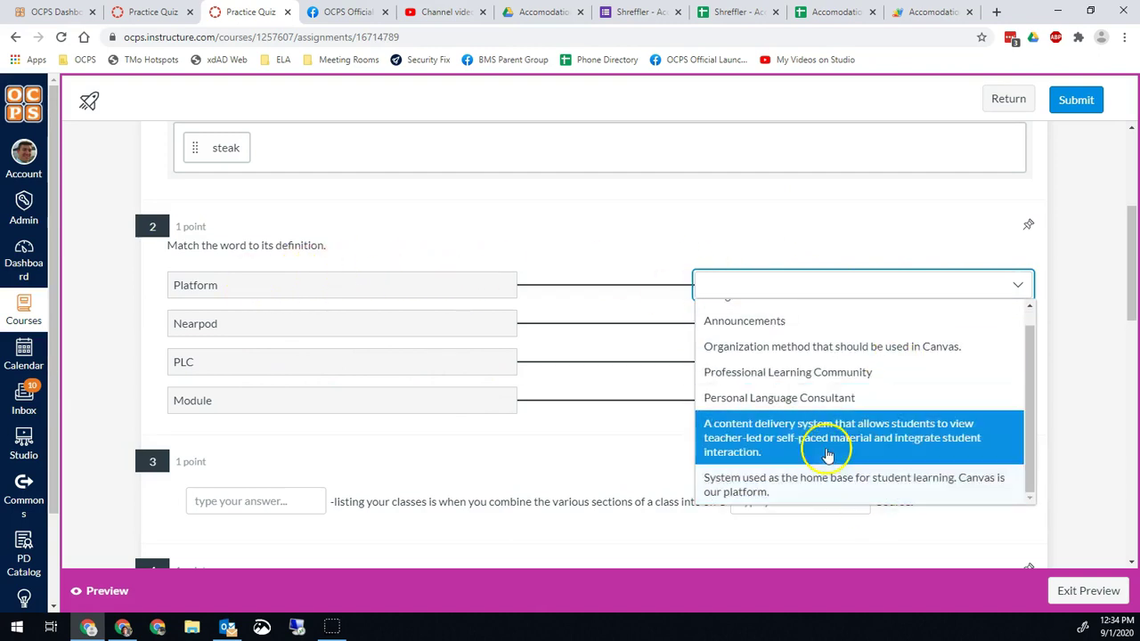
{"action": "left_click", "coordinate": [761, 438]}
{"action": "left_click", "coordinate": [801, 476]}
{"action": "left_click", "coordinate": [852, 287]}
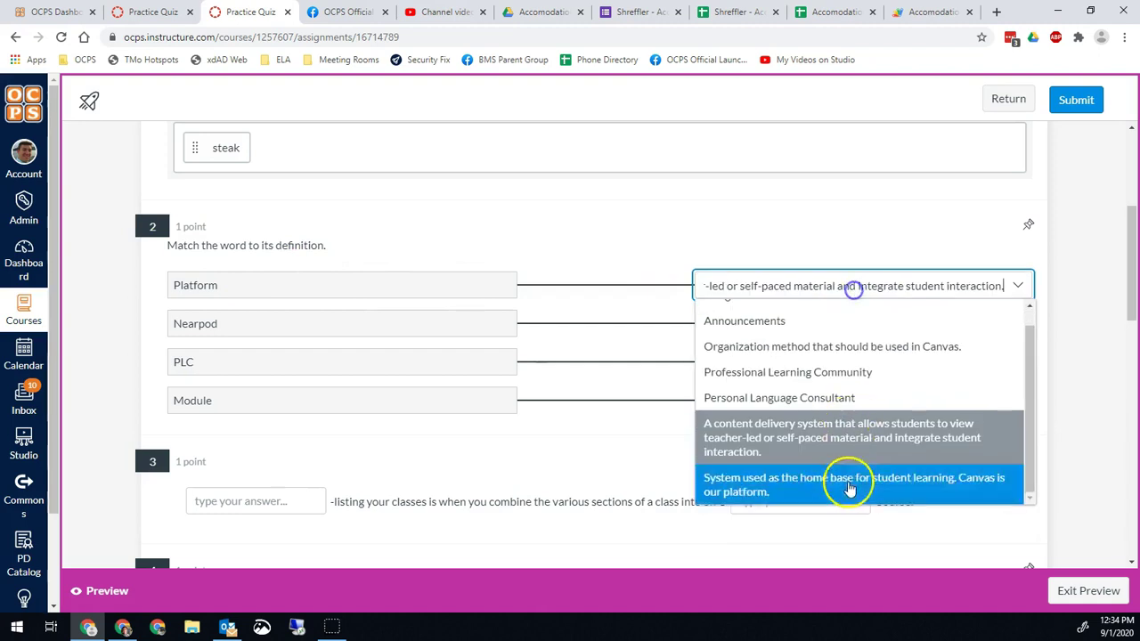
{"action": "left_click", "coordinate": [839, 484]}
{"action": "left_click", "coordinate": [769, 362]}
{"action": "left_click", "coordinate": [775, 465]}
{"action": "left_click", "coordinate": [773, 413]}
{"action": "left_click", "coordinate": [739, 226]}
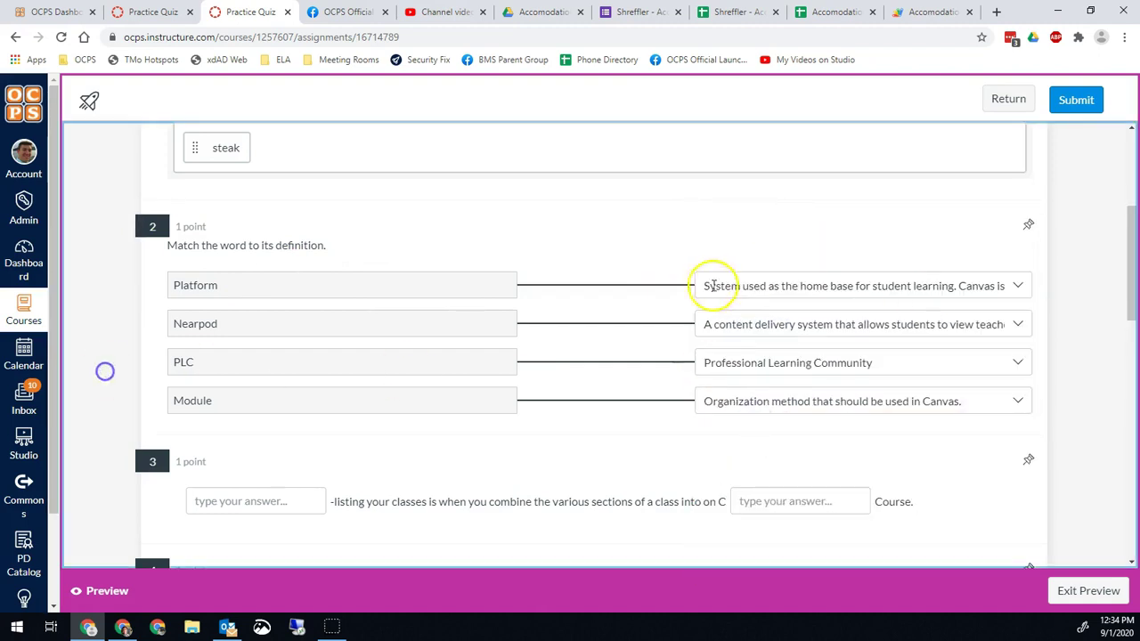
{"action": "key", "text": "ctrl+shift+Tab"}
{"action": "scroll", "coordinate": [306, 375], "scroll_direction": "down", "scroll_amount": 2}
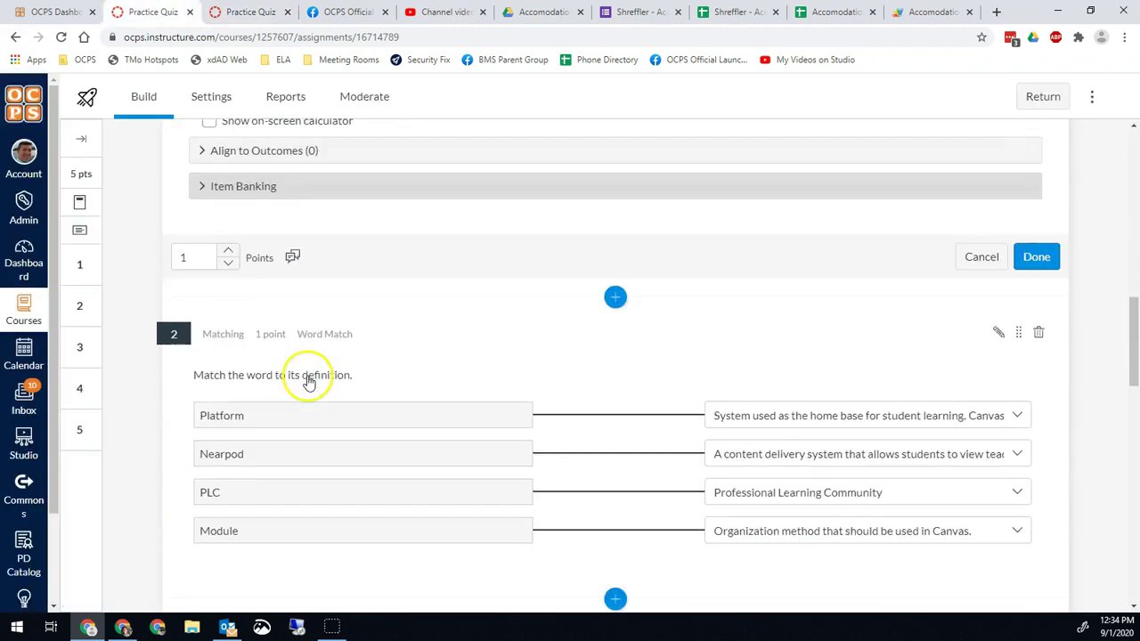
- Turn on Shuffle questions for the Word Match question and save it
{"action": "left_click", "coordinate": [617, 301]}
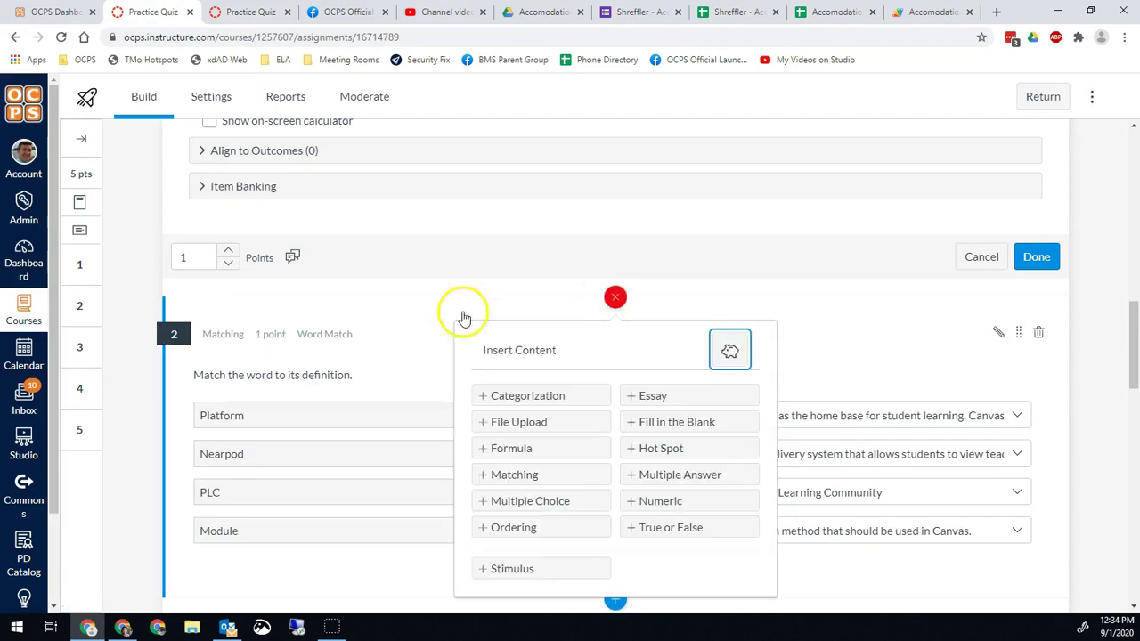
{"action": "left_click", "coordinate": [225, 504]}
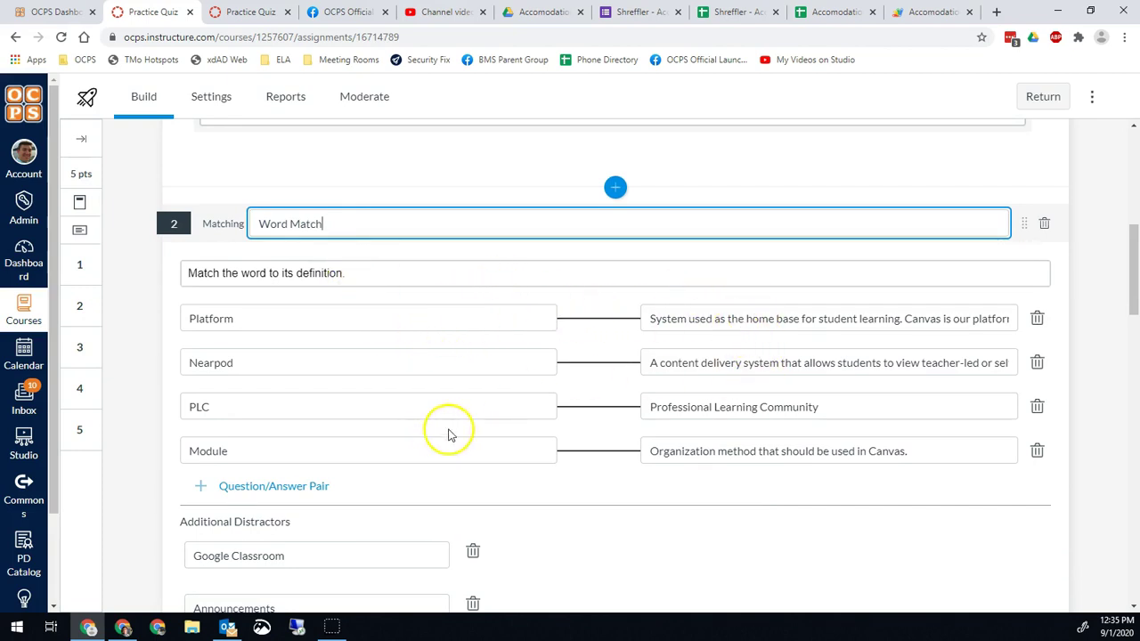
{"action": "left_click", "coordinate": [765, 313]}
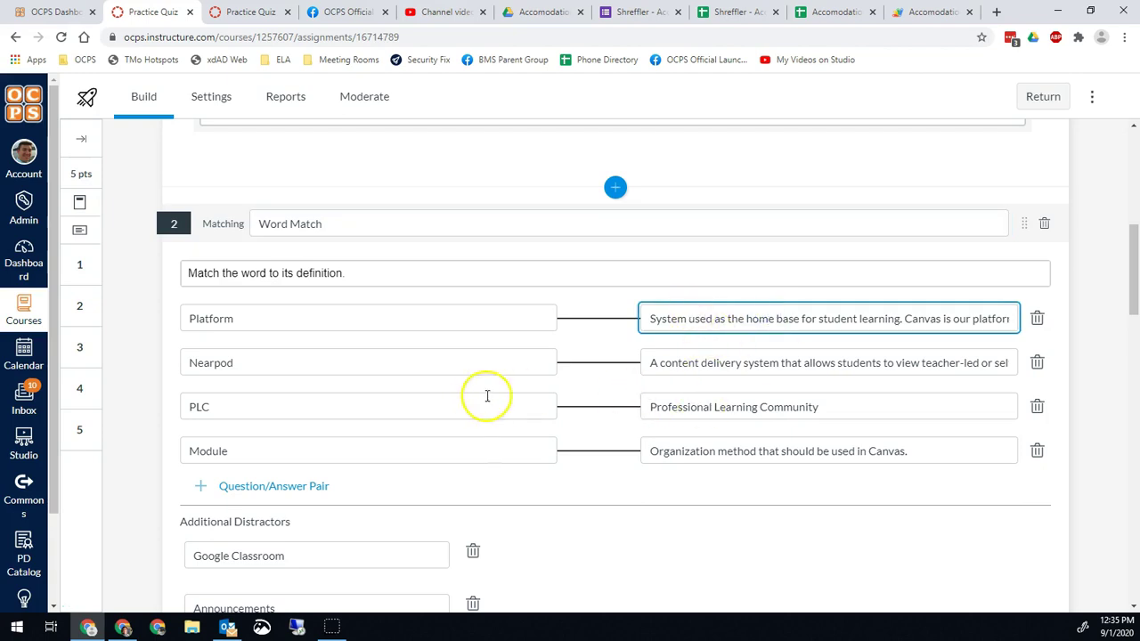
{"action": "scroll", "coordinate": [667, 455], "scroll_direction": "down", "scroll_amount": 3}
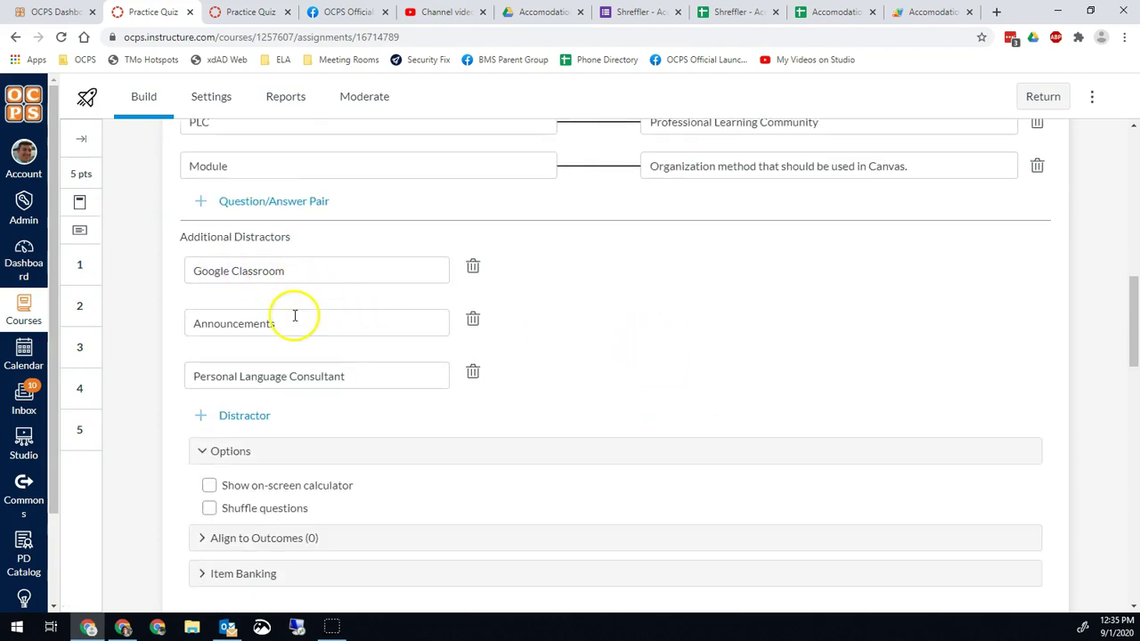
{"action": "left_click", "coordinate": [211, 508]}
{"action": "scroll", "coordinate": [357, 431], "scroll_direction": "down", "scroll_amount": 3}
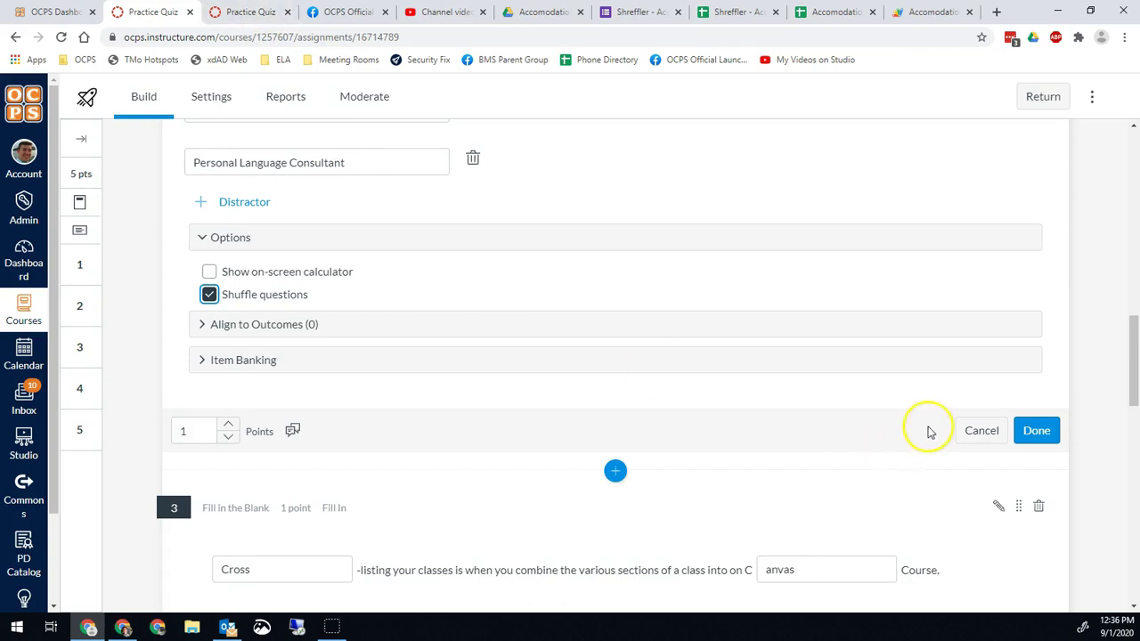
{"action": "left_click", "coordinate": [1044, 430]}
- In the preview, answer question 3's two blanks with Cross and anvas, then return to the editor
{"action": "key", "text": "ctrl+Tab"}
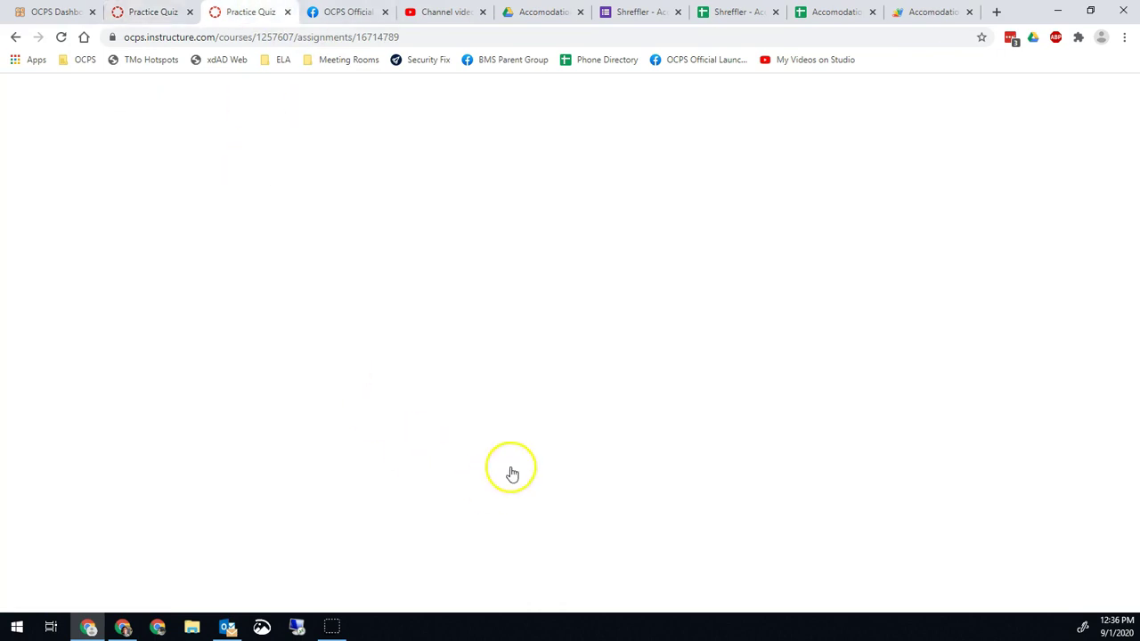
{"action": "scroll", "coordinate": [503, 465], "scroll_direction": "down", "scroll_amount": 2}
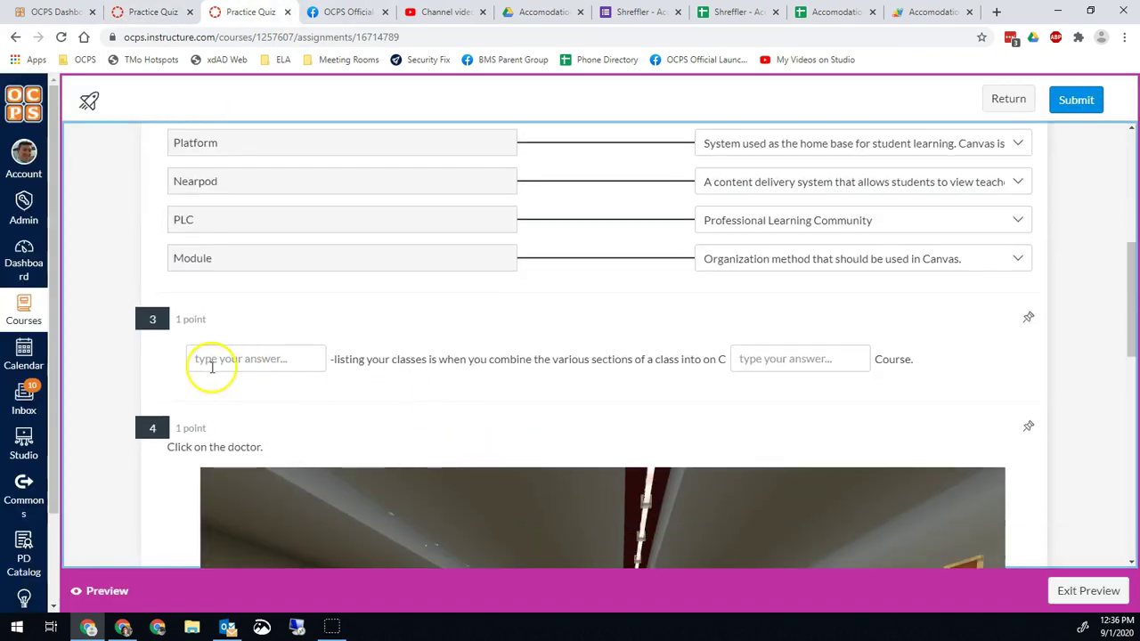
{"action": "scroll", "coordinate": [258, 436], "scroll_direction": "up", "scroll_amount": 1}
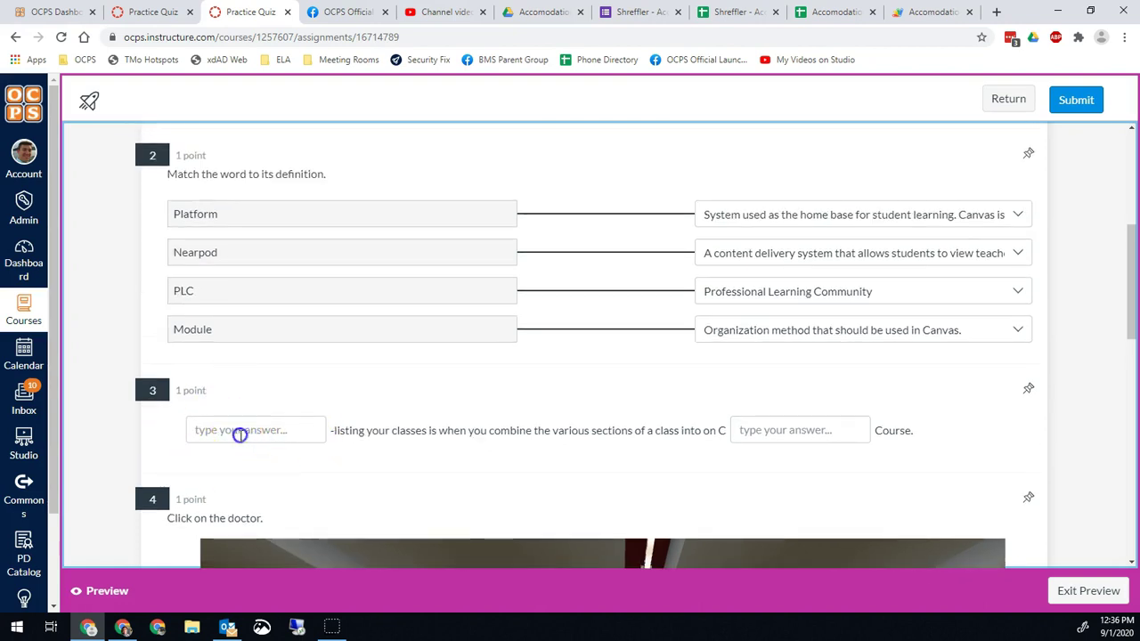
{"action": "left_click", "coordinate": [240, 435]}
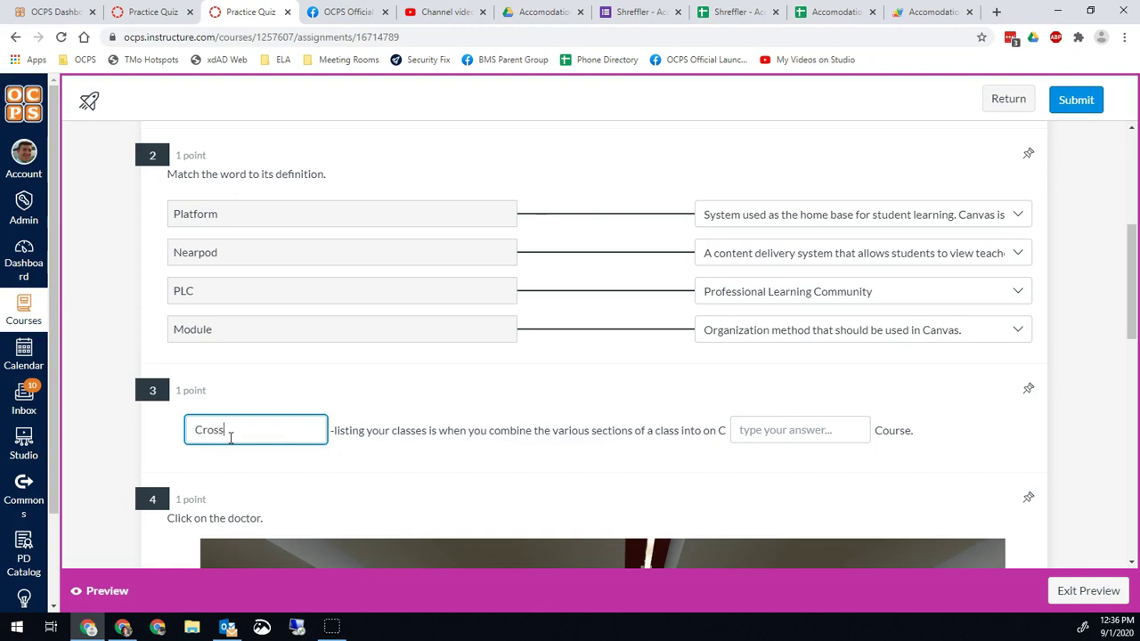
{"action": "left_click", "coordinate": [772, 423]}
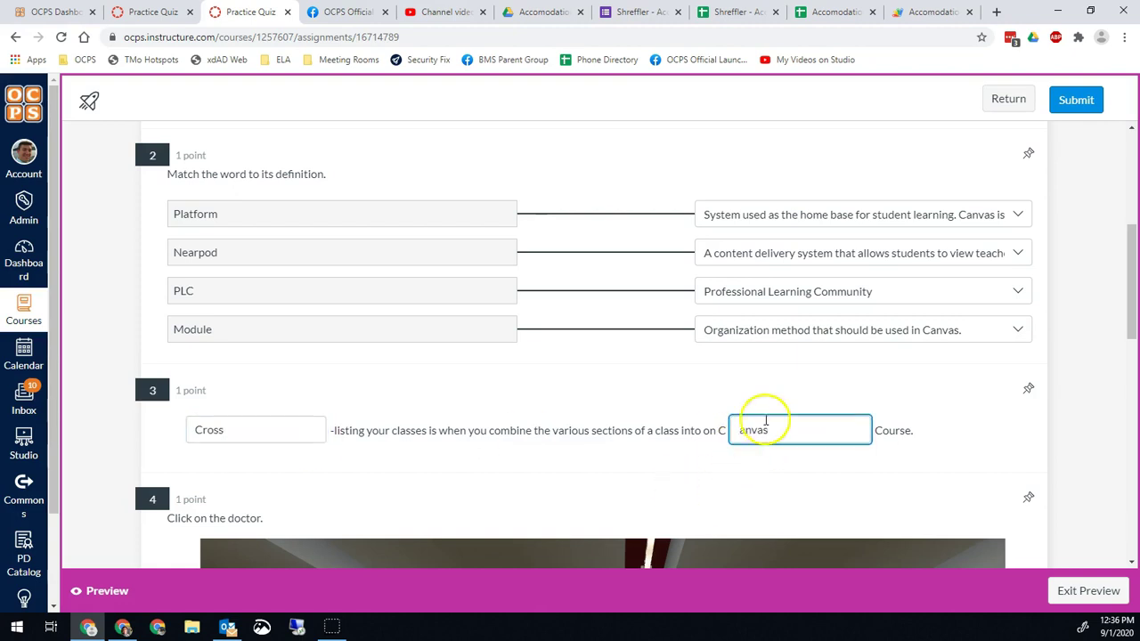
{"action": "left_click", "coordinate": [153, 12]}
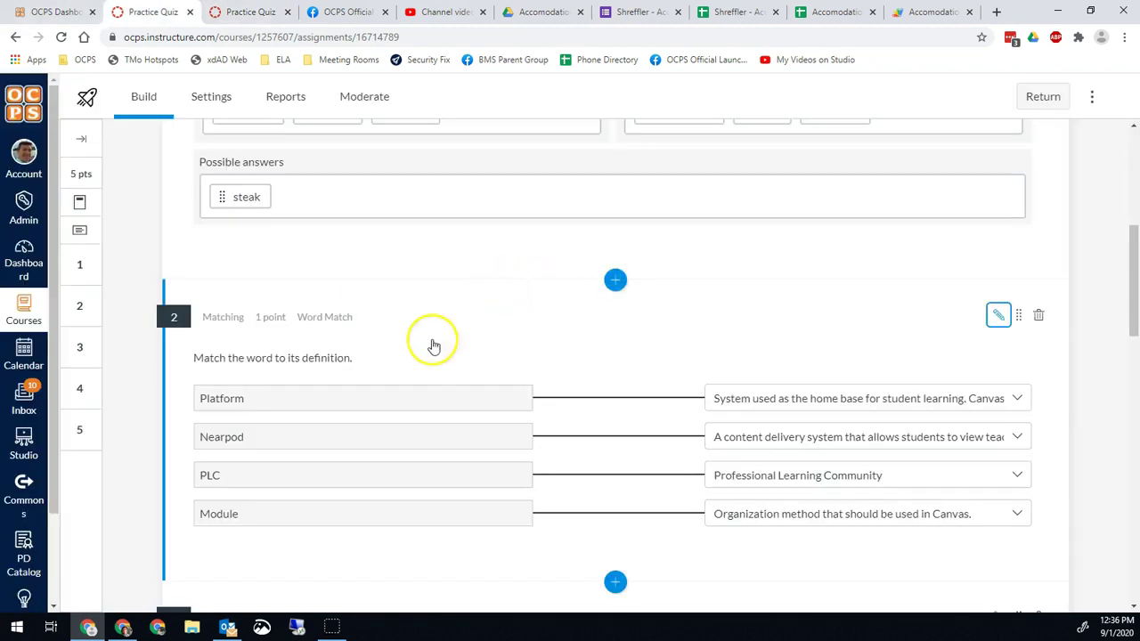
- Open the fill-in-the-blank question and turn its Cross and anvas blanks back into plain text
{"action": "scroll", "coordinate": [619, 374], "scroll_direction": "down", "scroll_amount": 4}
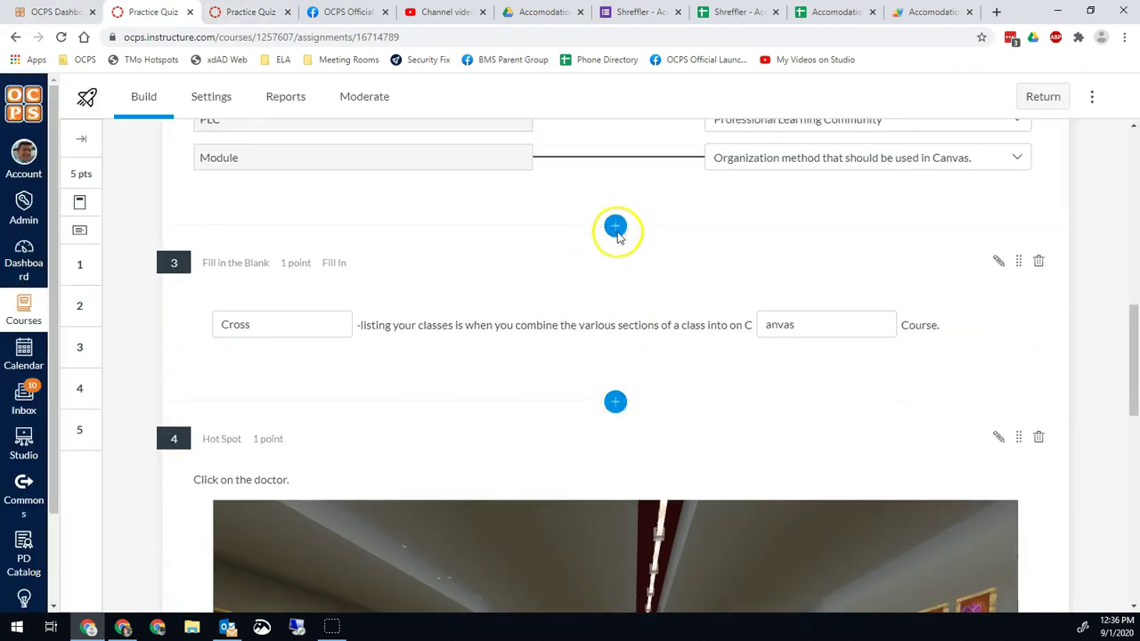
{"action": "left_click", "coordinate": [616, 226]}
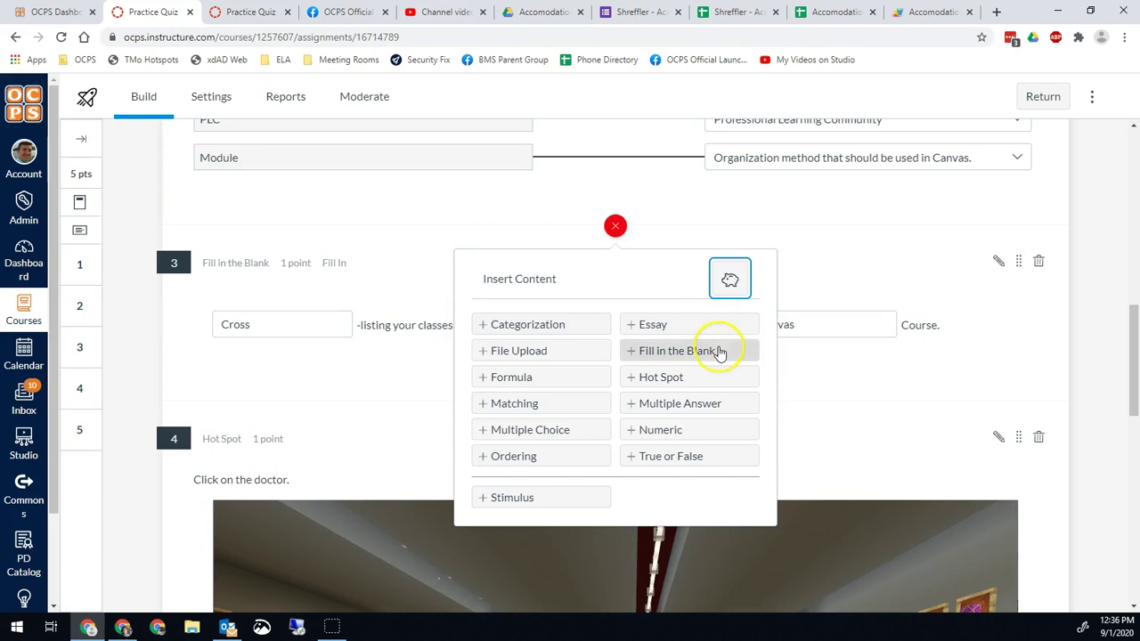
{"action": "left_click", "coordinate": [380, 324]}
{"action": "left_click", "coordinate": [380, 326]}
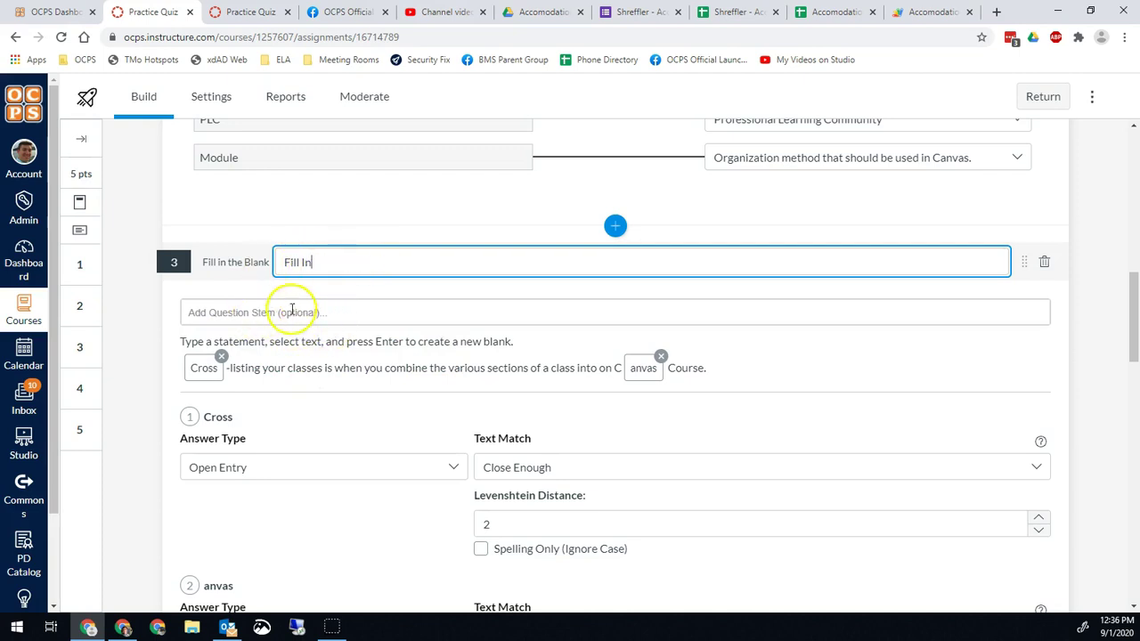
{"action": "left_click", "coordinate": [221, 356]}
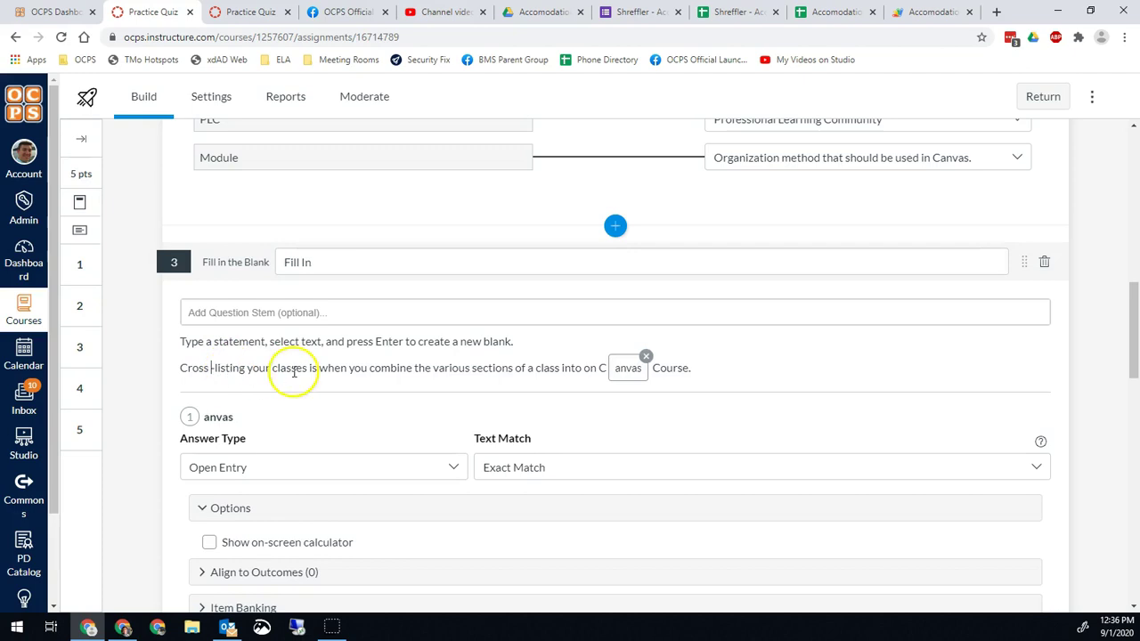
{"action": "left_click", "coordinate": [646, 356]}
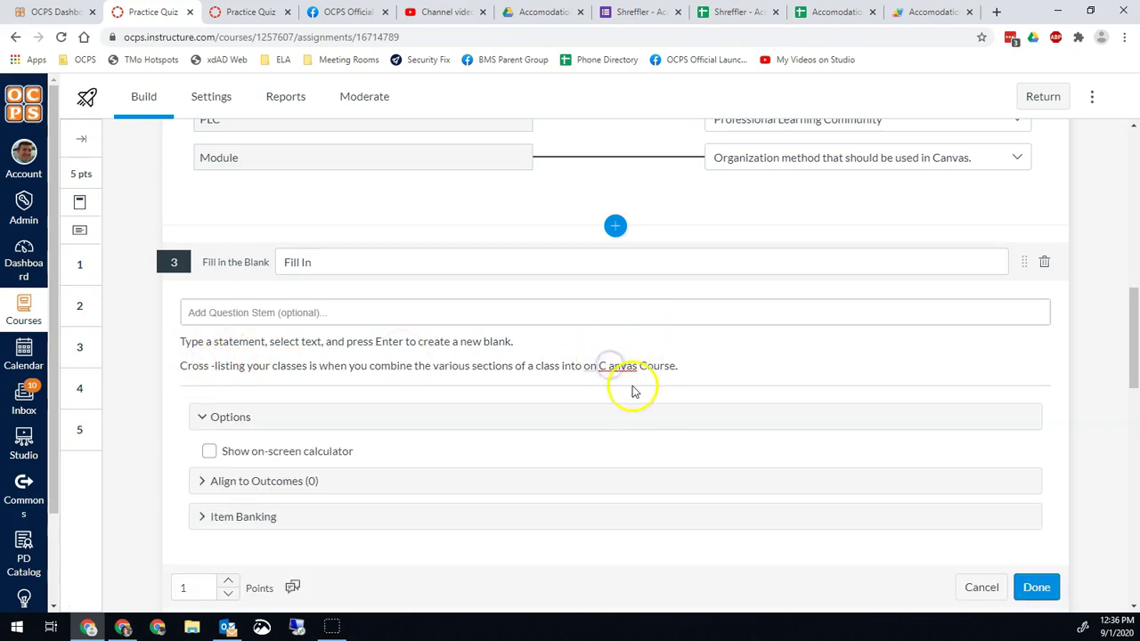
{"action": "key", "text": "BackSpace"}
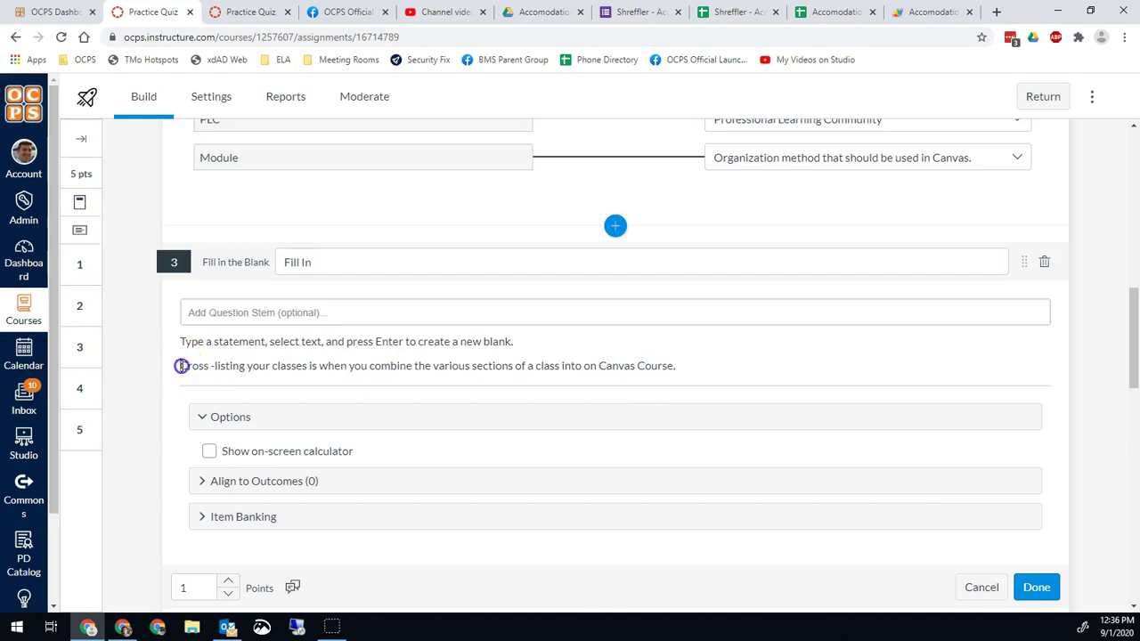
- Recreate two blanks from the word Cross and the letters 'anvas' in Canvas
{"action": "left_click_drag", "start_coordinate": [181, 365], "coordinate": [207, 366]}
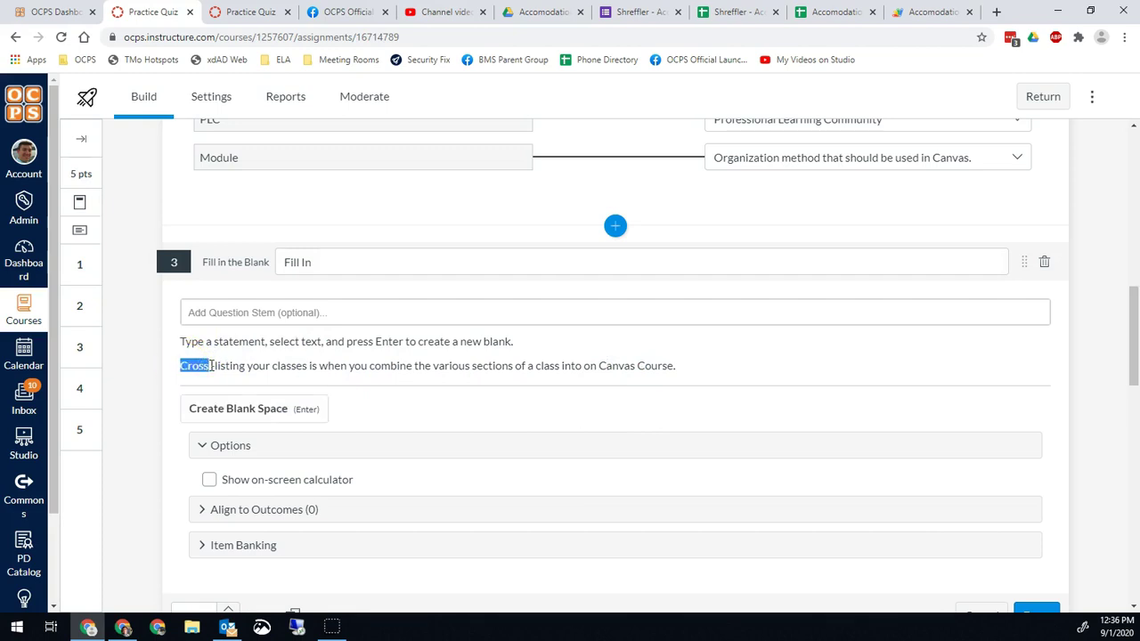
{"action": "key", "text": "Return"}
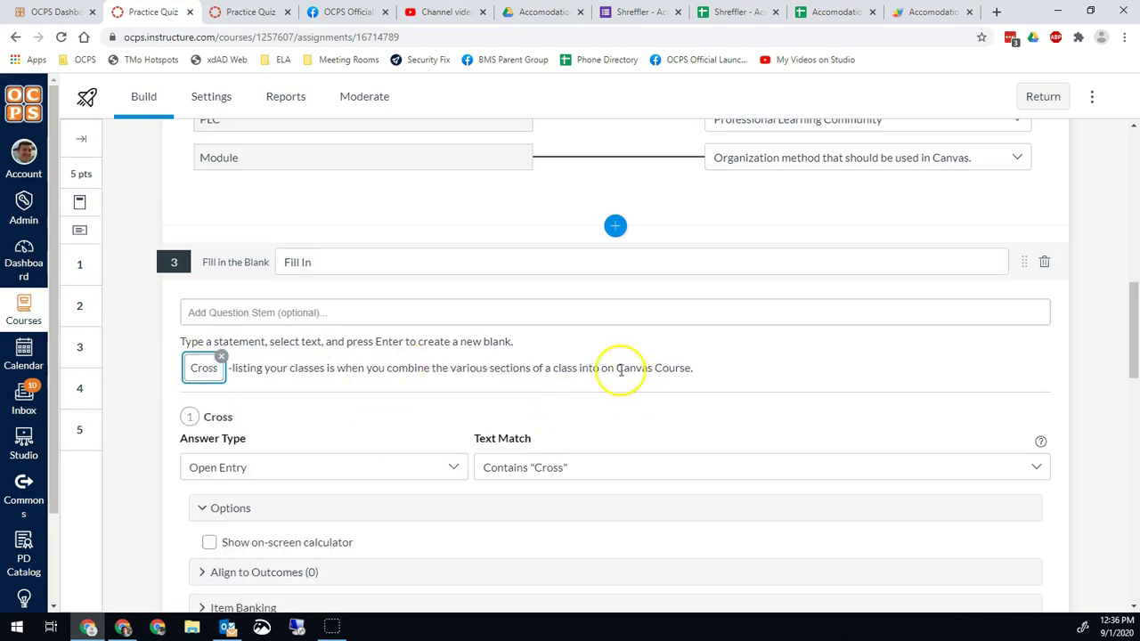
{"action": "left_click_drag", "start_coordinate": [623, 368], "coordinate": [644, 368]}
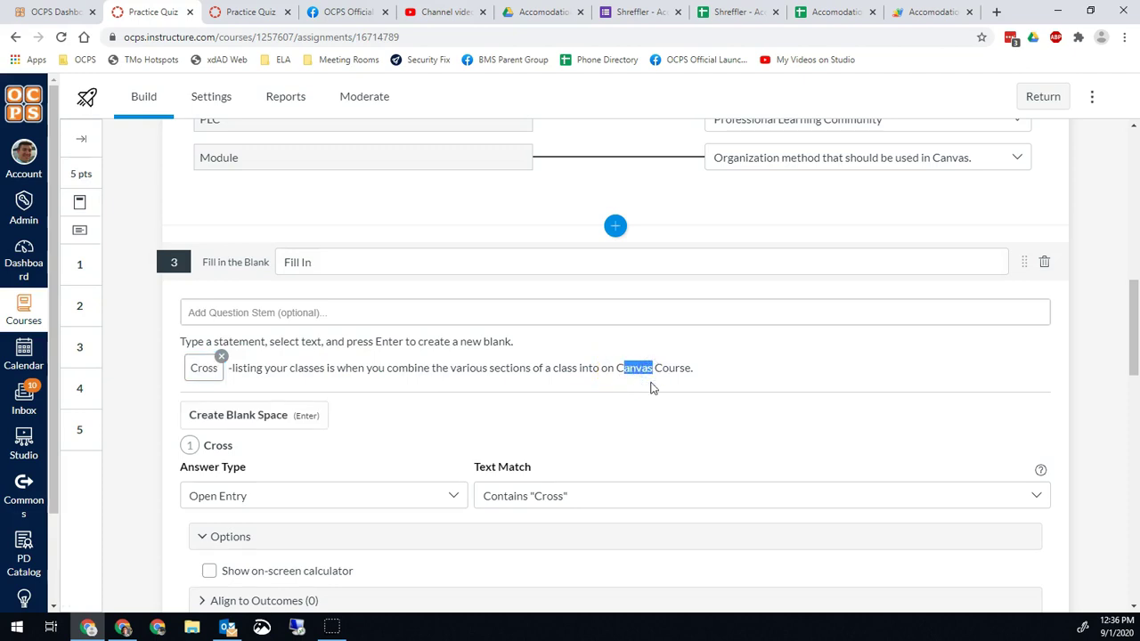
{"action": "key", "text": "Return"}
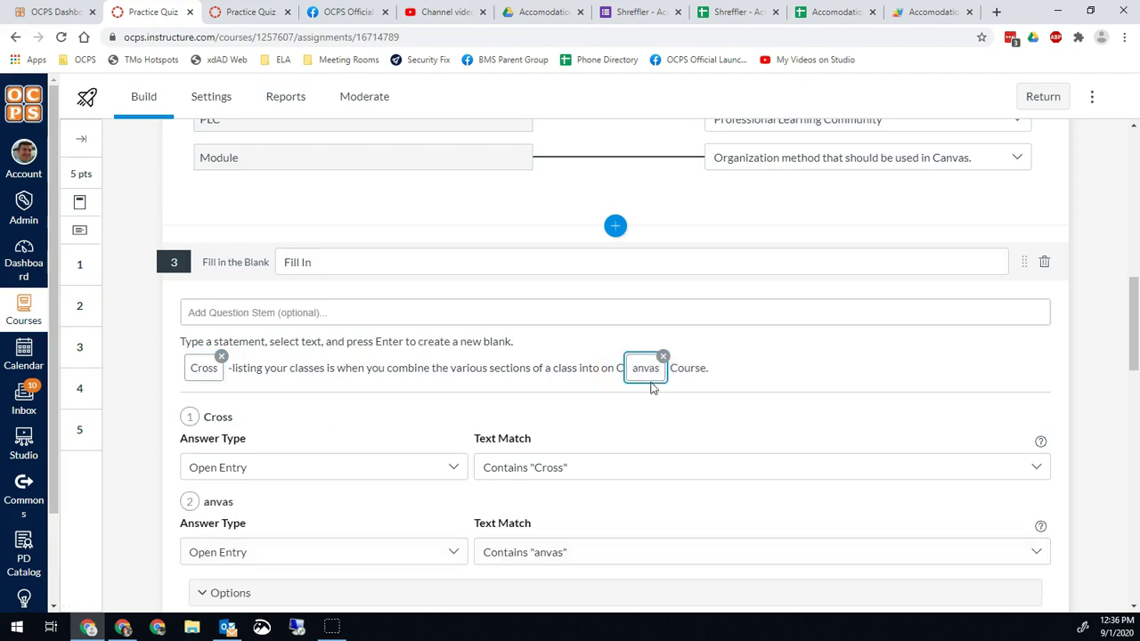
{"action": "left_click", "coordinate": [574, 369]}
{"action": "scroll", "coordinate": [507, 374], "scroll_direction": "down", "scroll_amount": 1}
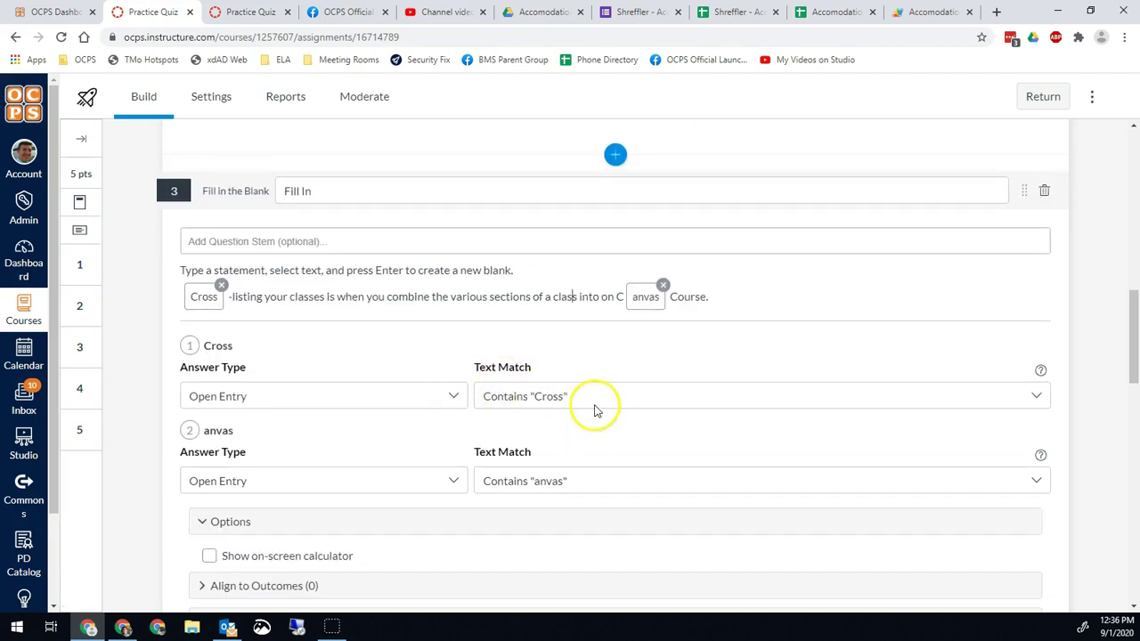
{"action": "left_click", "coordinate": [449, 398]}
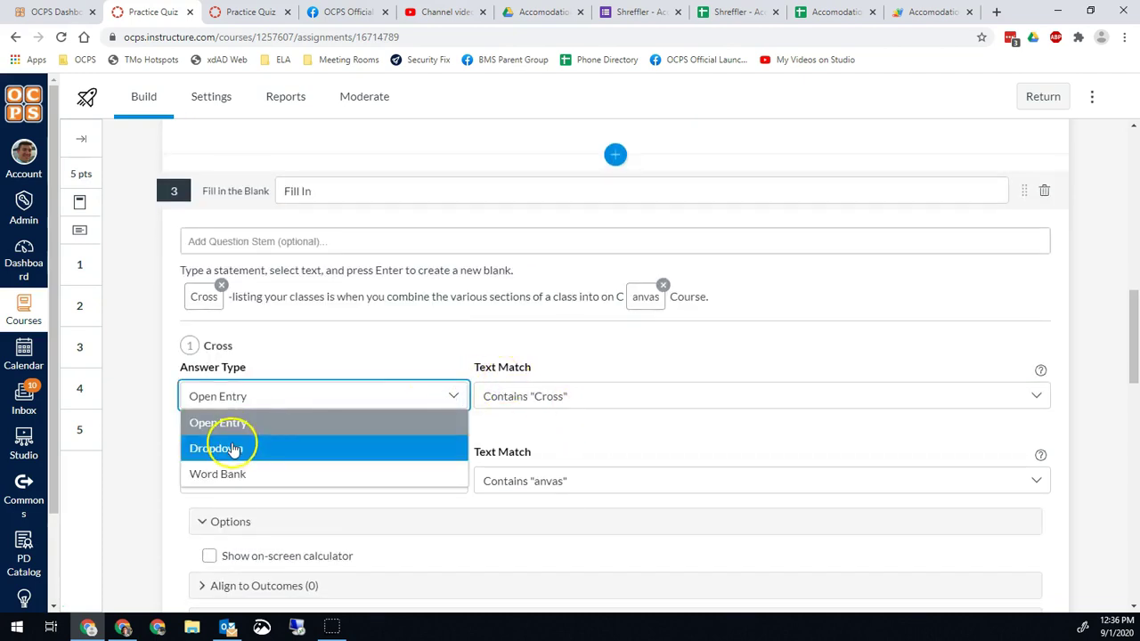
{"action": "left_click", "coordinate": [277, 451]}
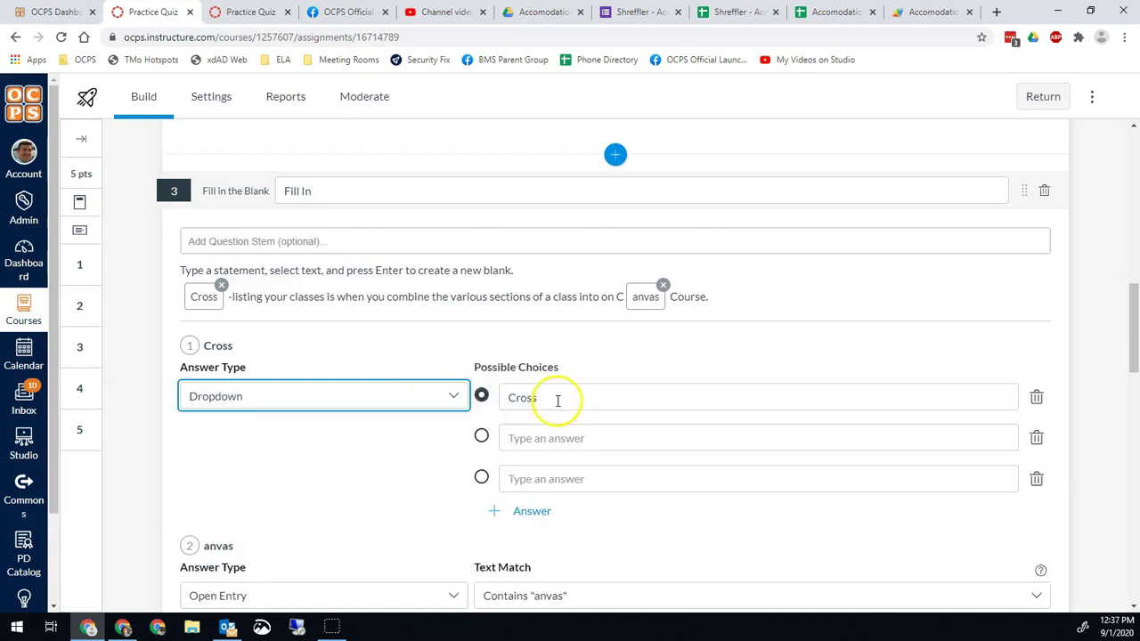
{"action": "left_click", "coordinate": [453, 398]}
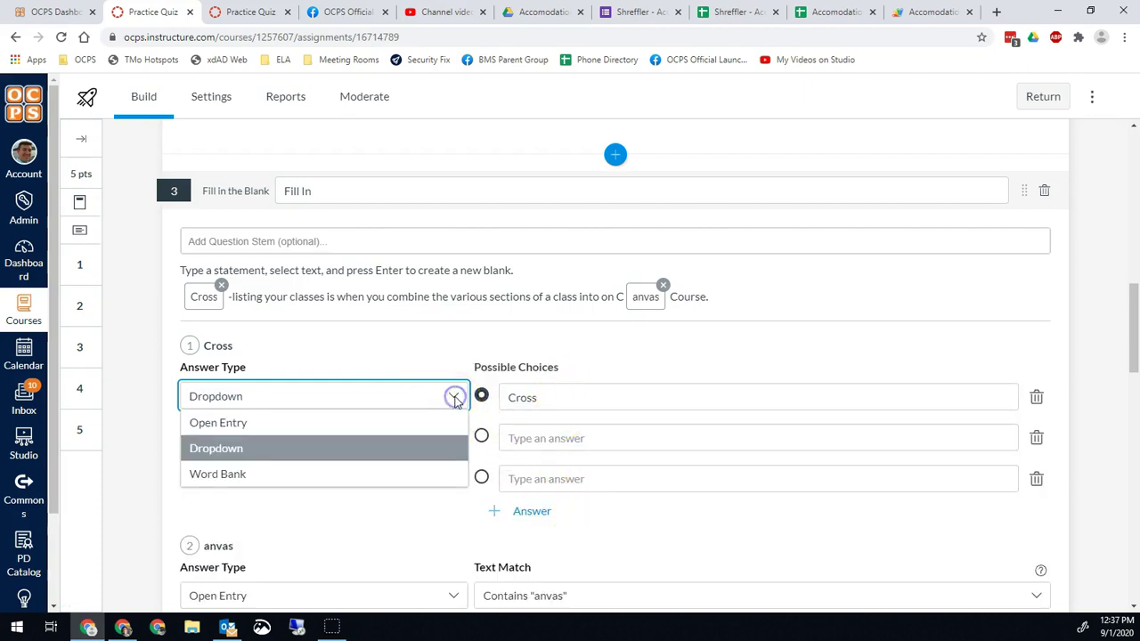
{"action": "left_click", "coordinate": [347, 428]}
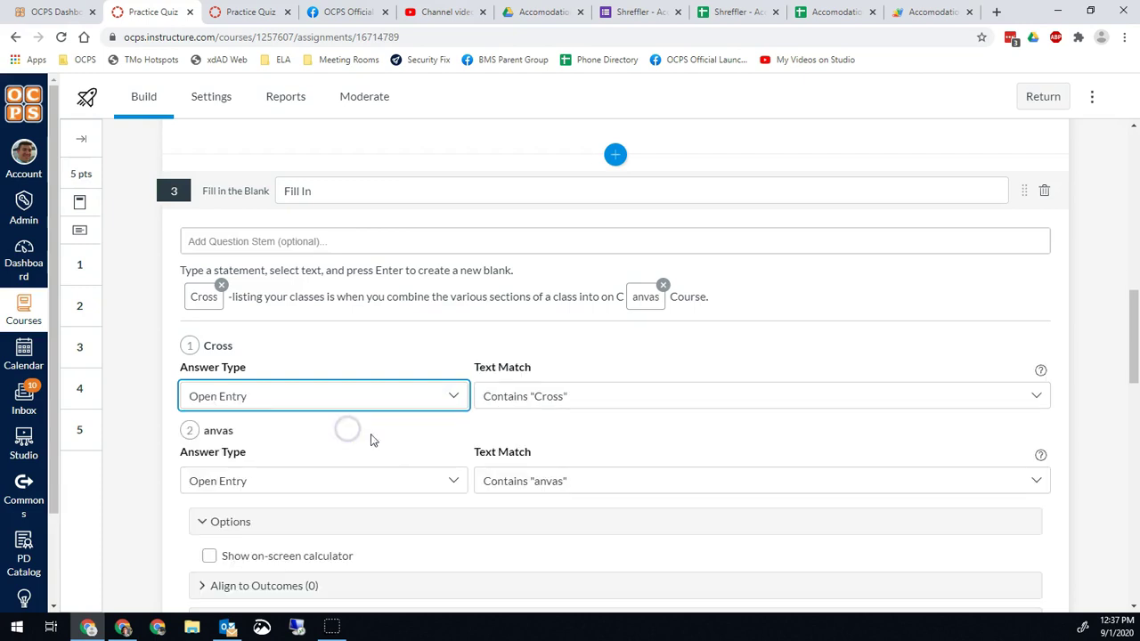
{"action": "left_click", "coordinate": [630, 397]}
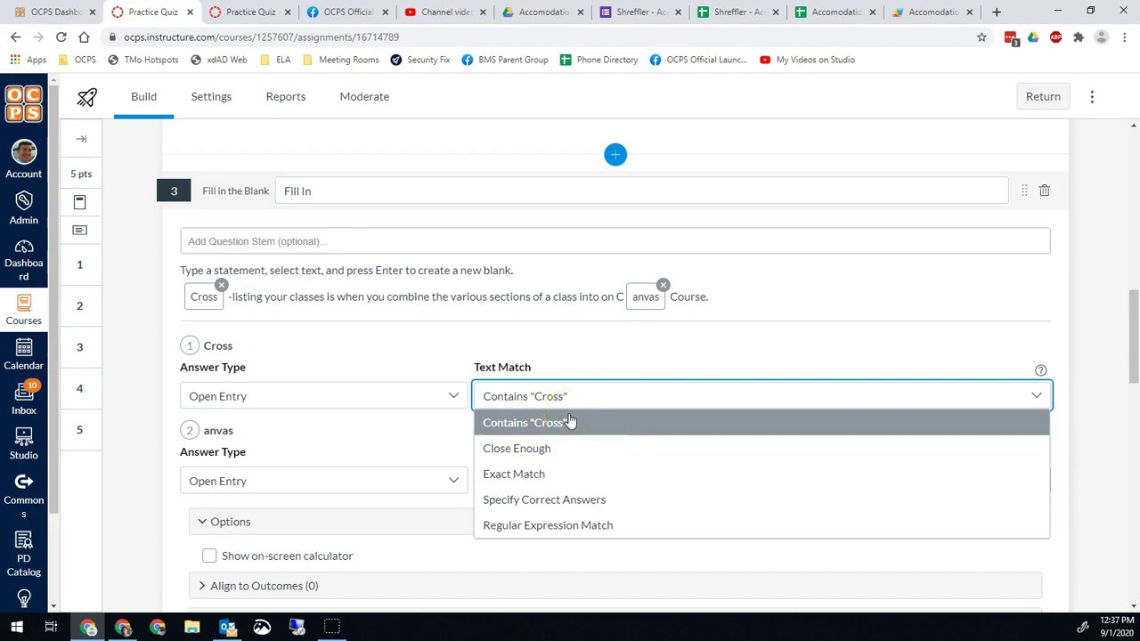
{"action": "left_click", "coordinate": [535, 448]}
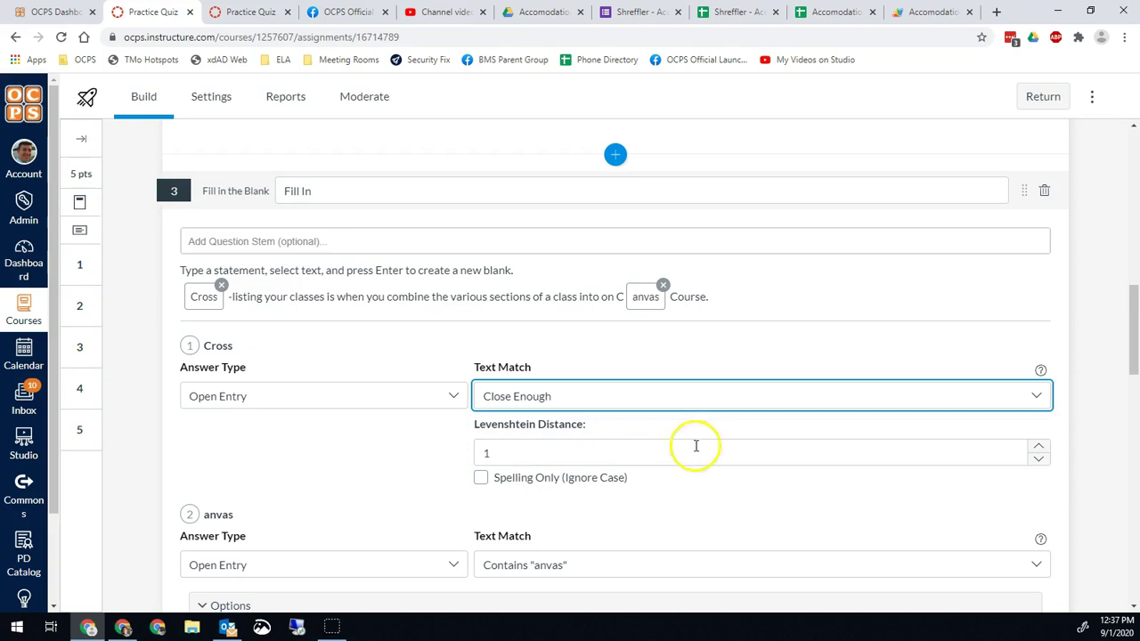
{"action": "left_click", "coordinate": [1037, 450]}
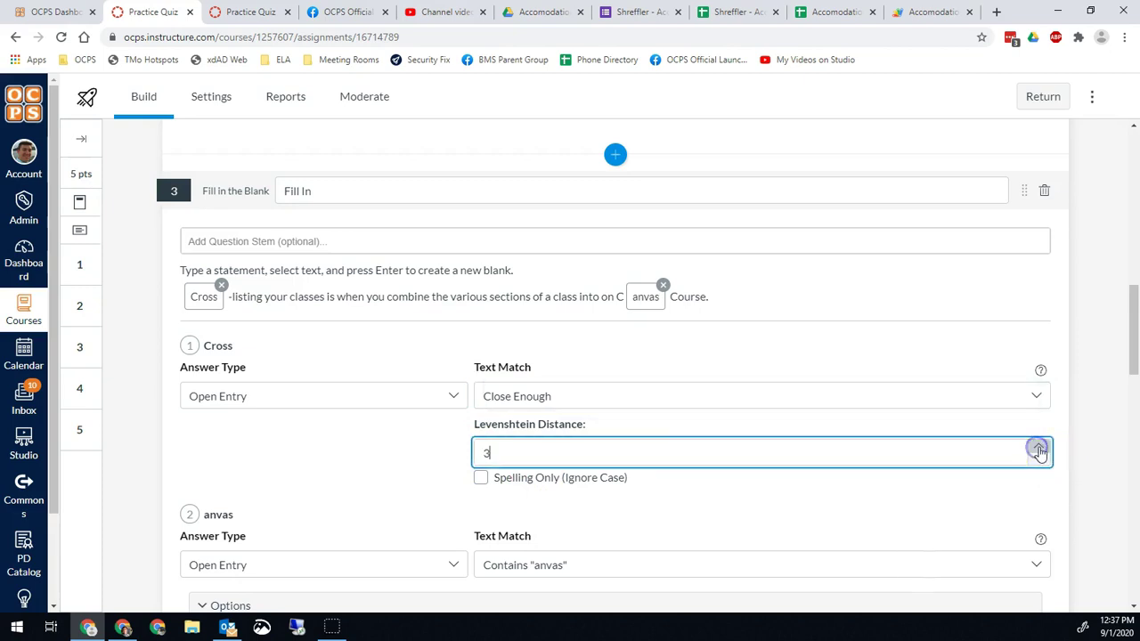
{"action": "left_click", "coordinate": [1039, 457]}
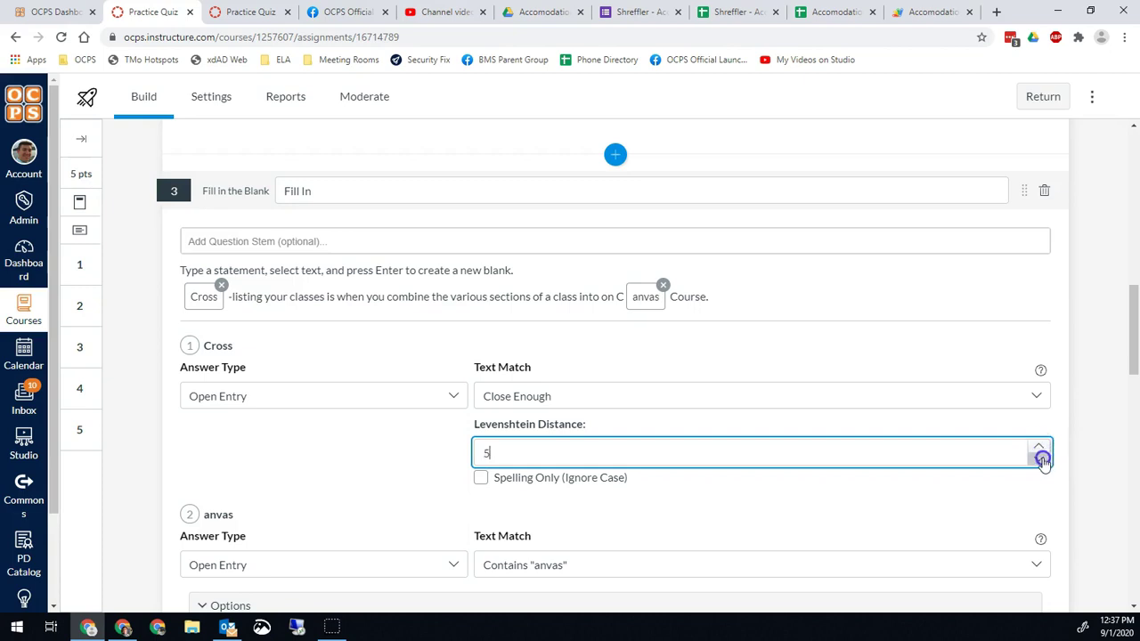
{"action": "left_click", "coordinate": [1040, 457]}
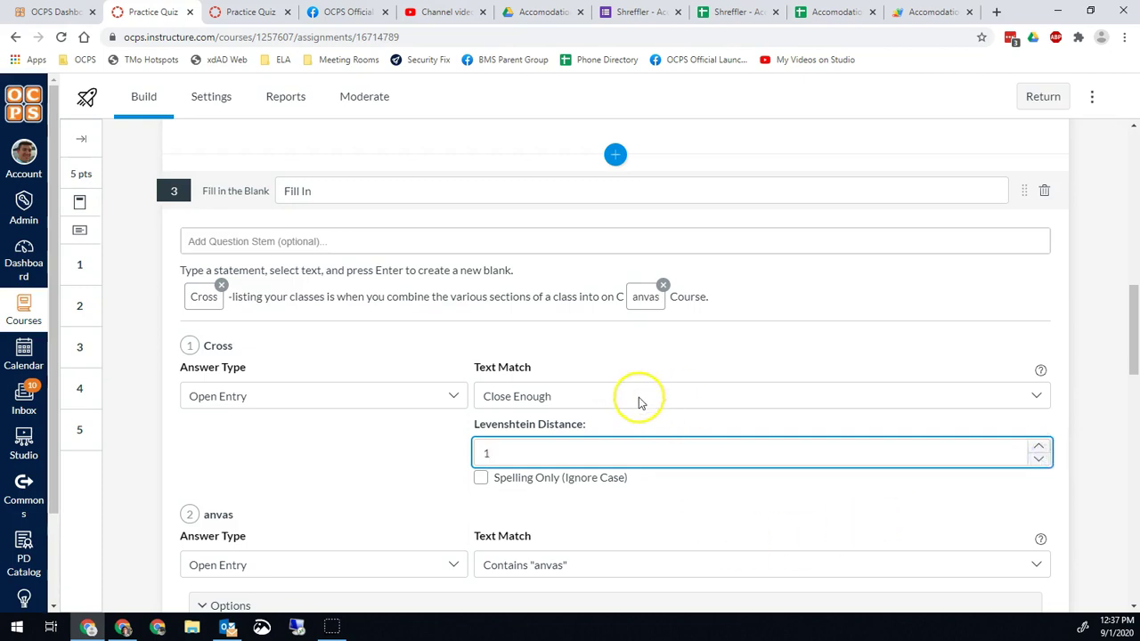
{"action": "left_click", "coordinate": [480, 479]}
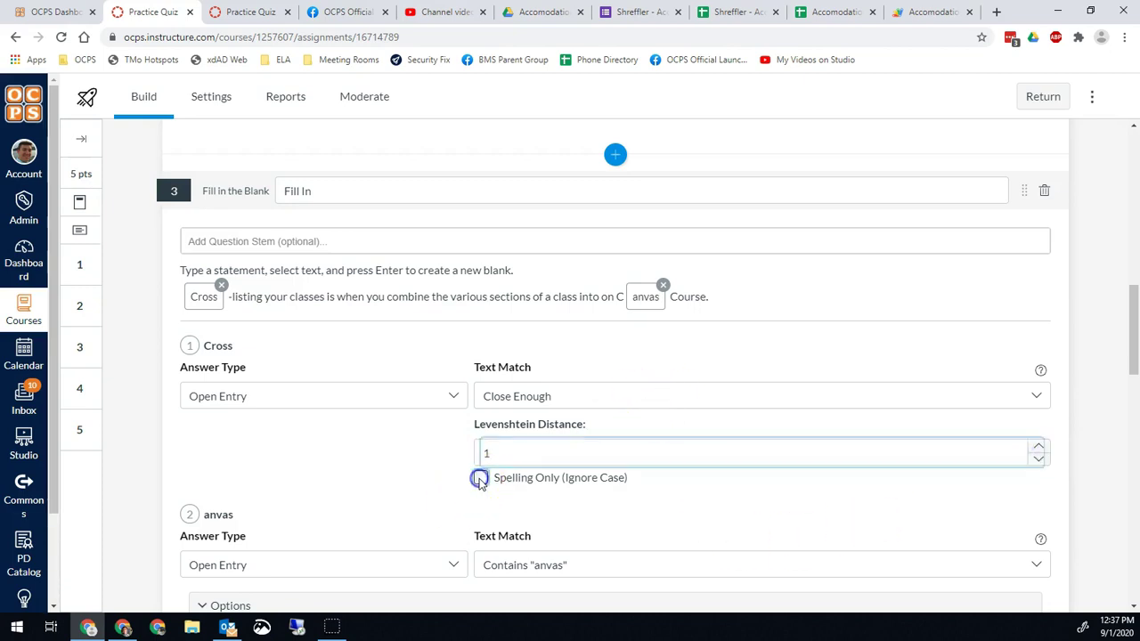
{"action": "left_click", "coordinate": [480, 479]}
{"action": "left_click", "coordinate": [727, 396]}
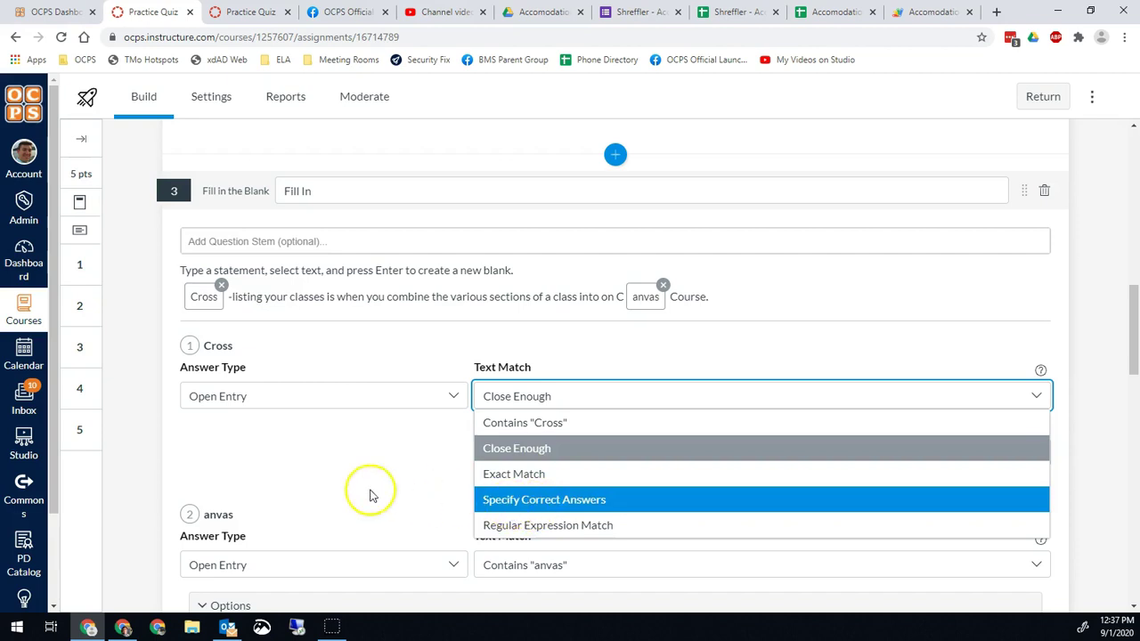
{"action": "left_click", "coordinate": [281, 481]}
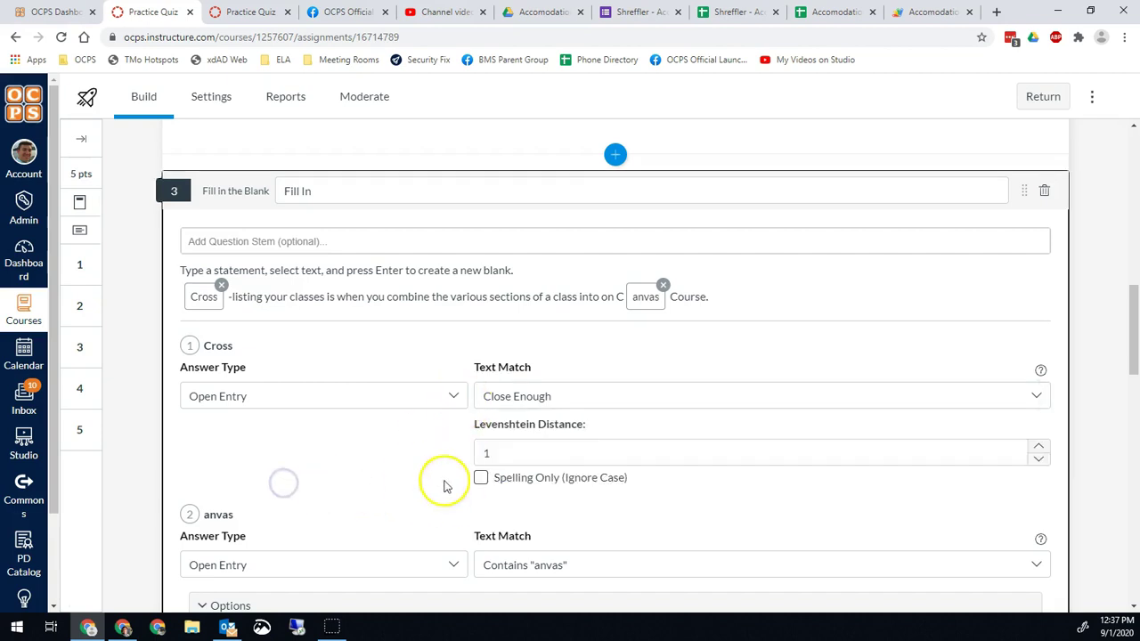
{"action": "left_click", "coordinate": [386, 398]}
{"action": "left_click", "coordinate": [383, 398]}
{"action": "left_click", "coordinate": [492, 398]}
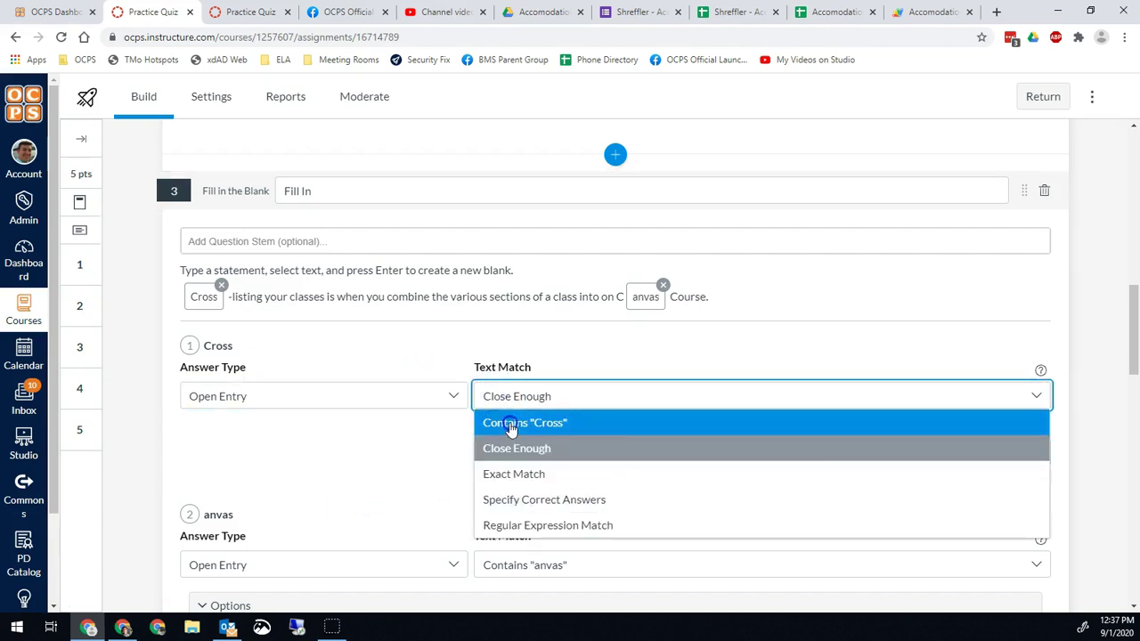
{"action": "left_click", "coordinate": [501, 422]}
{"action": "left_click", "coordinate": [374, 474]}
{"action": "left_click", "coordinate": [411, 436]}
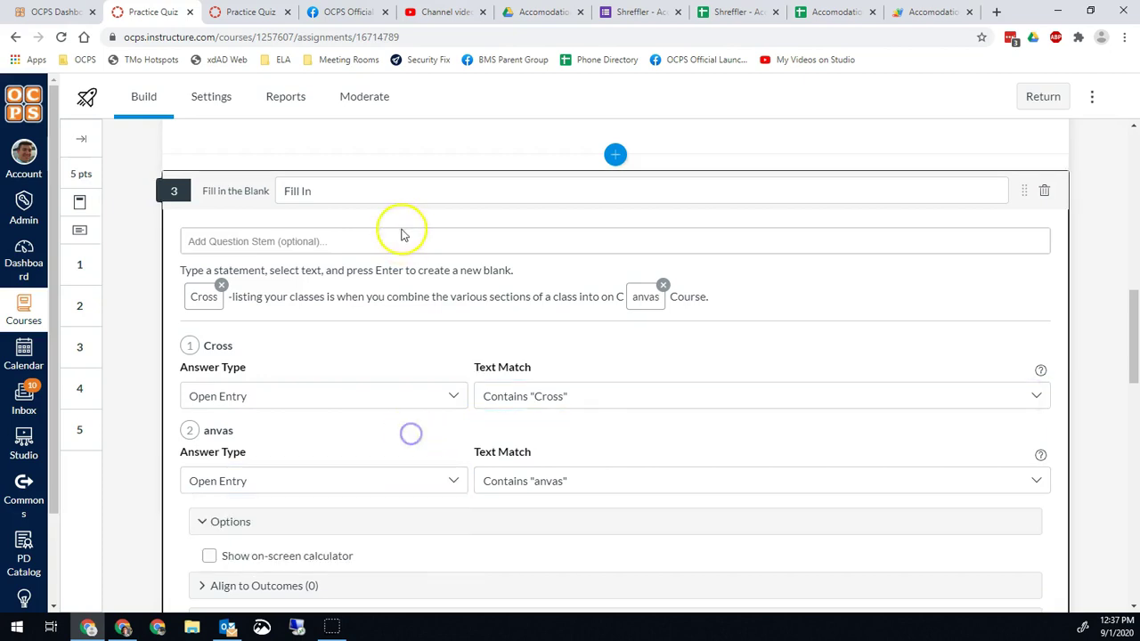
{"action": "key", "text": "ctrl+Tab"}
- In the student preview, place a hot spot marker on the doctor in question 4, then return to the editor
{"action": "scroll", "coordinate": [504, 472], "scroll_direction": "down", "scroll_amount": 8}
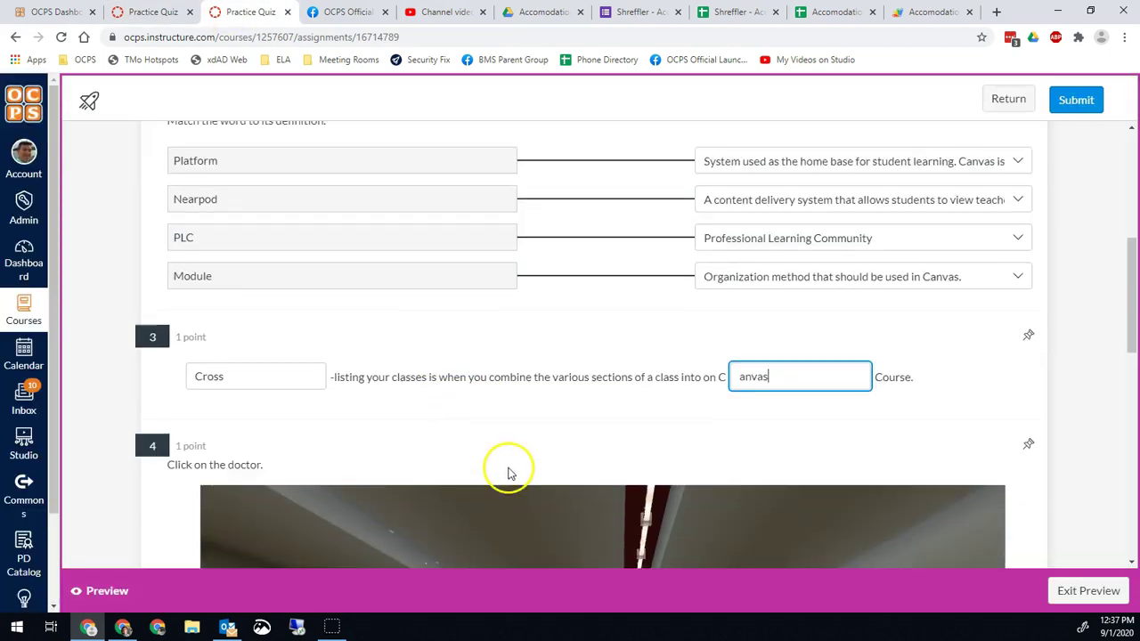
{"action": "scroll", "coordinate": [509, 467], "scroll_direction": "up", "scroll_amount": 5}
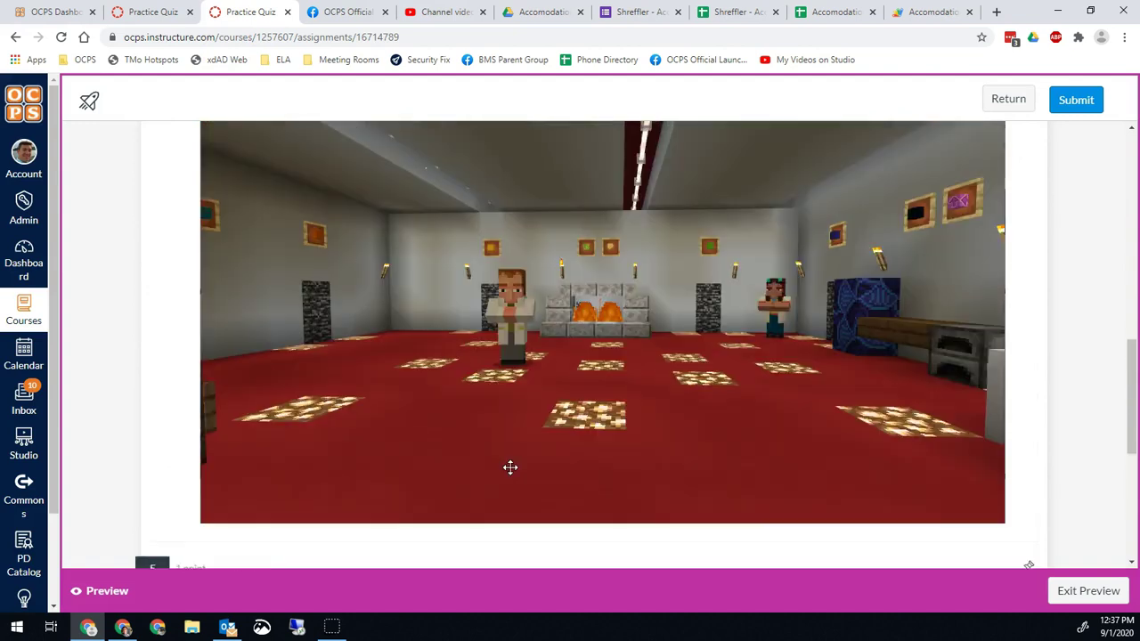
{"action": "scroll", "coordinate": [267, 414], "scroll_direction": "down", "scroll_amount": 1}
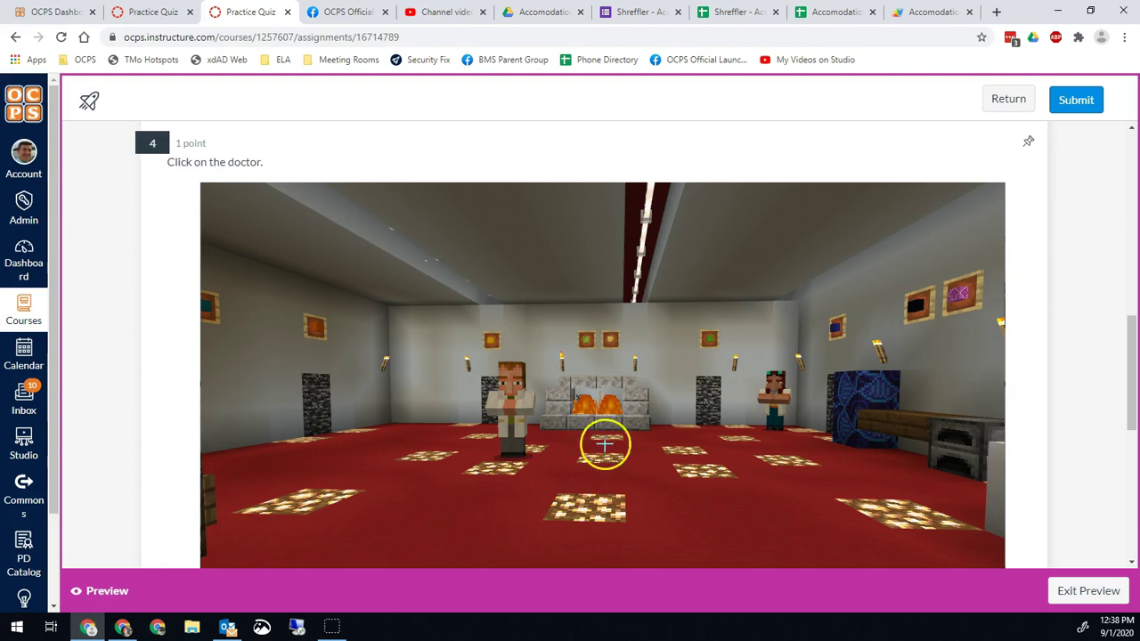
{"action": "left_click", "coordinate": [511, 396]}
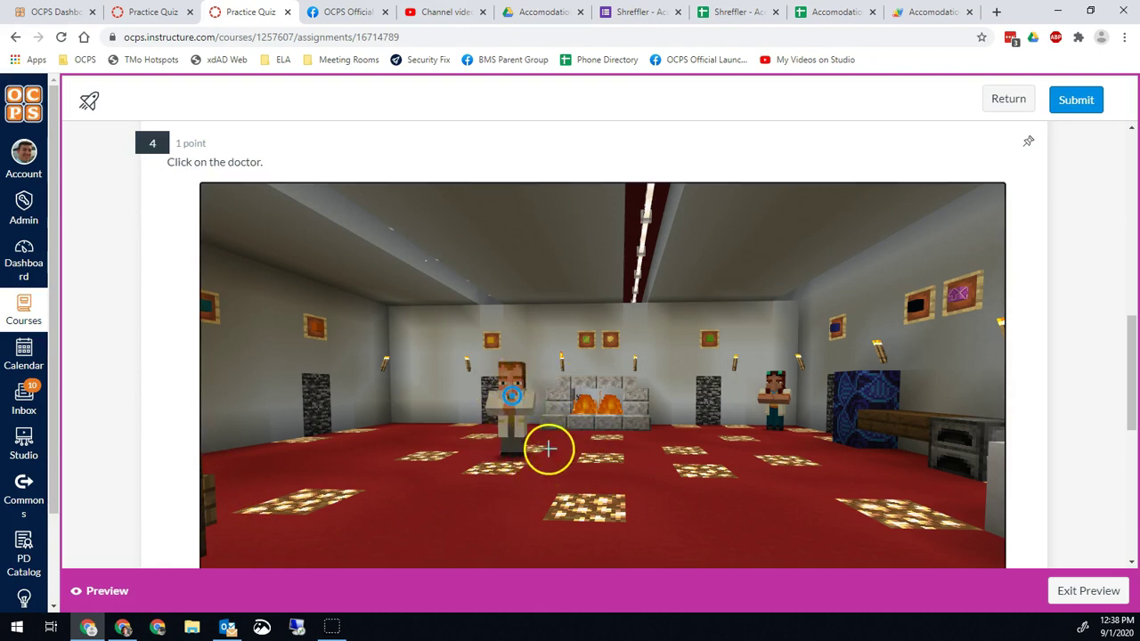
{"action": "scroll", "coordinate": [544, 448], "scroll_direction": "down", "scroll_amount": 2}
{"action": "scroll", "coordinate": [481, 365], "scroll_direction": "up", "scroll_amount": 1}
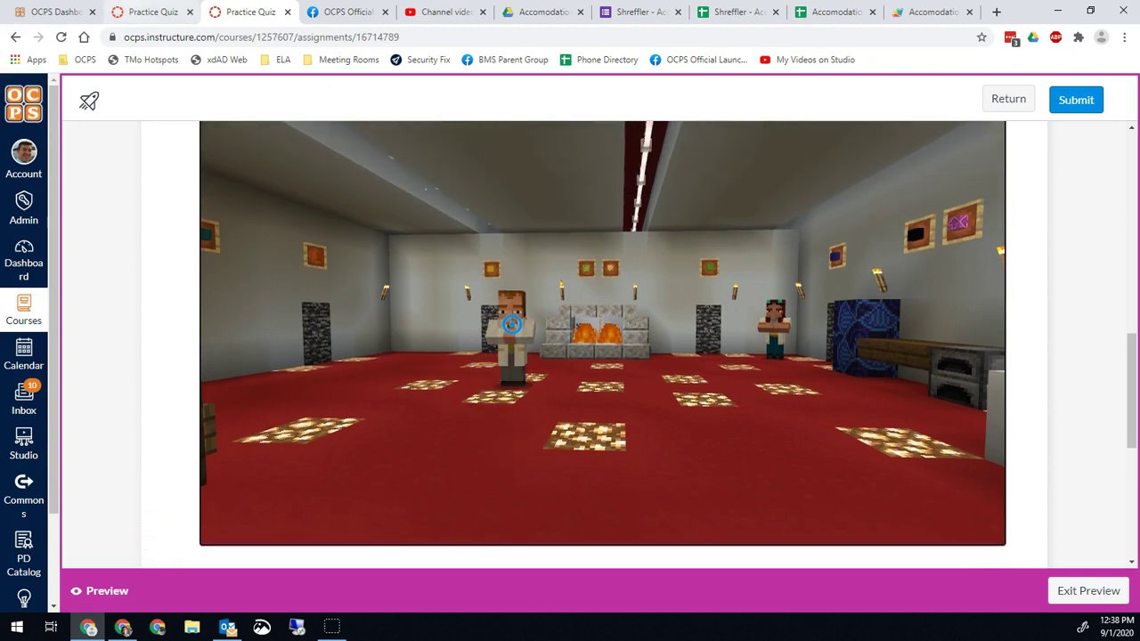
{"action": "left_click", "coordinate": [114, 13]}
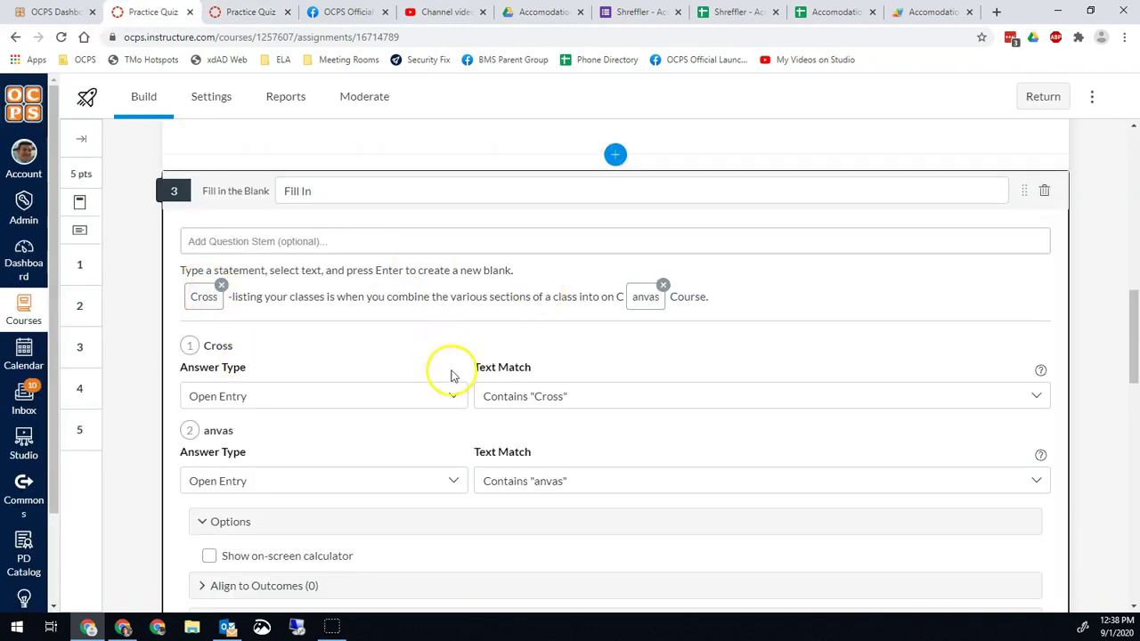
- Edit hot spot question 4 and draw a 1-point square hot spot over the doctor
{"action": "scroll", "coordinate": [454, 376], "scroll_direction": "down", "scroll_amount": 4}
{"action": "scroll", "coordinate": [515, 447], "scroll_direction": "down", "scroll_amount": 3}
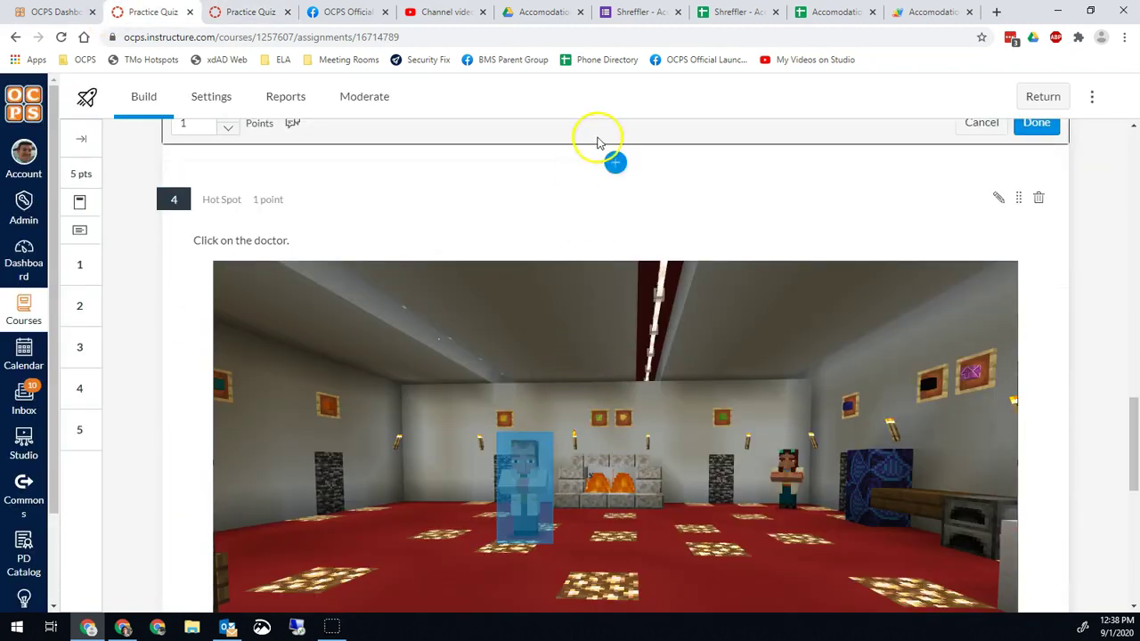
{"action": "left_click", "coordinate": [614, 163]}
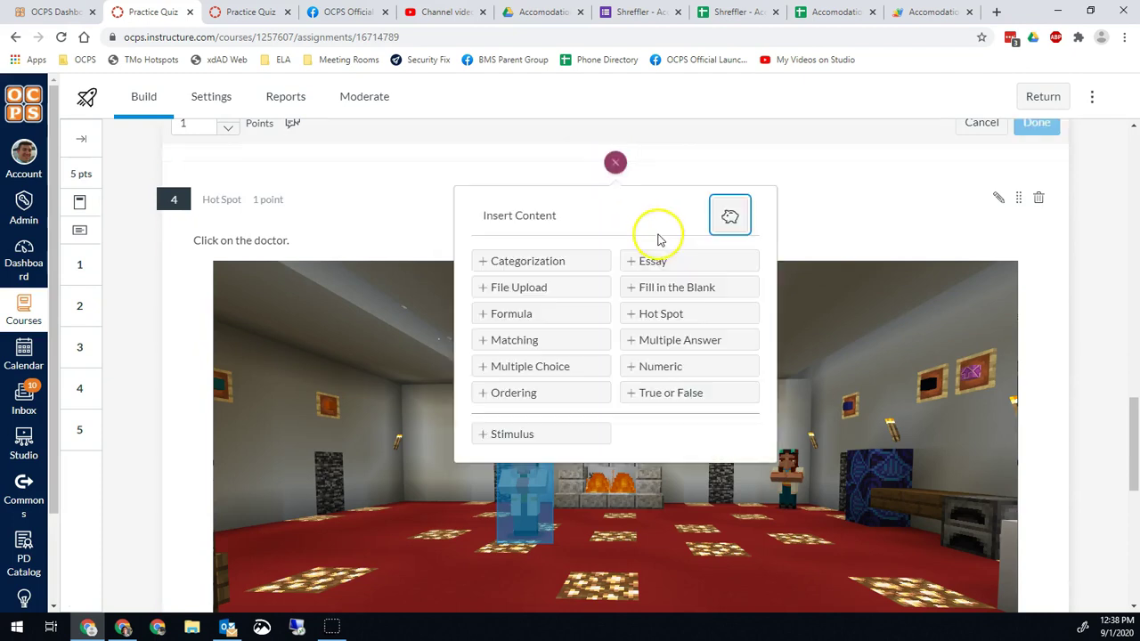
{"action": "scroll", "coordinate": [668, 296], "scroll_direction": "up", "scroll_amount": 3}
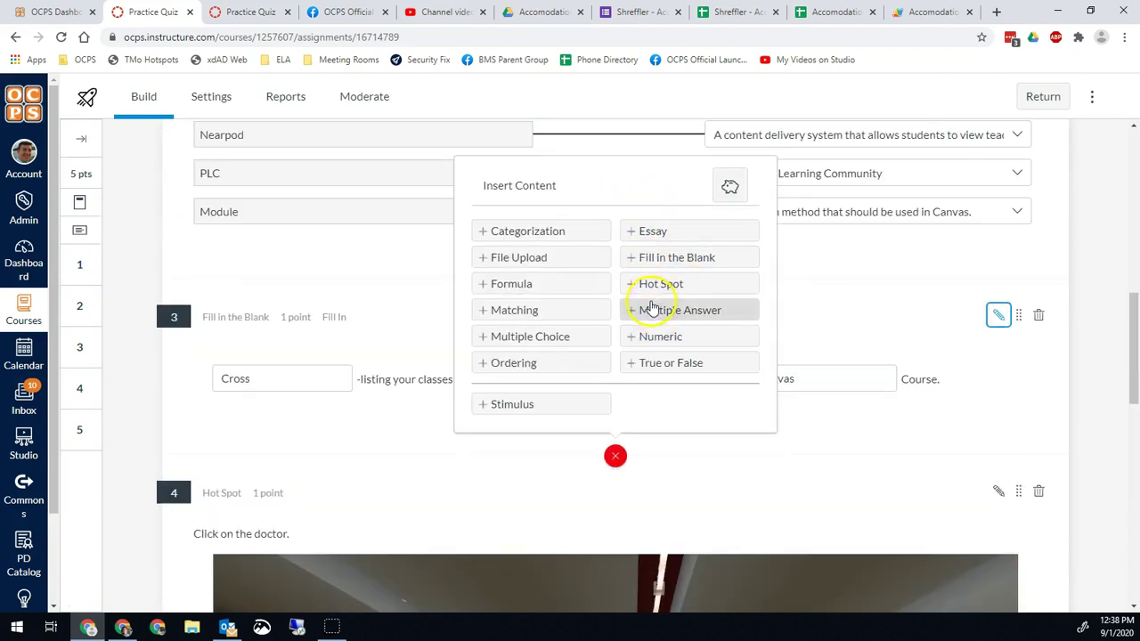
{"action": "scroll", "coordinate": [250, 470], "scroll_direction": "down", "scroll_amount": 2}
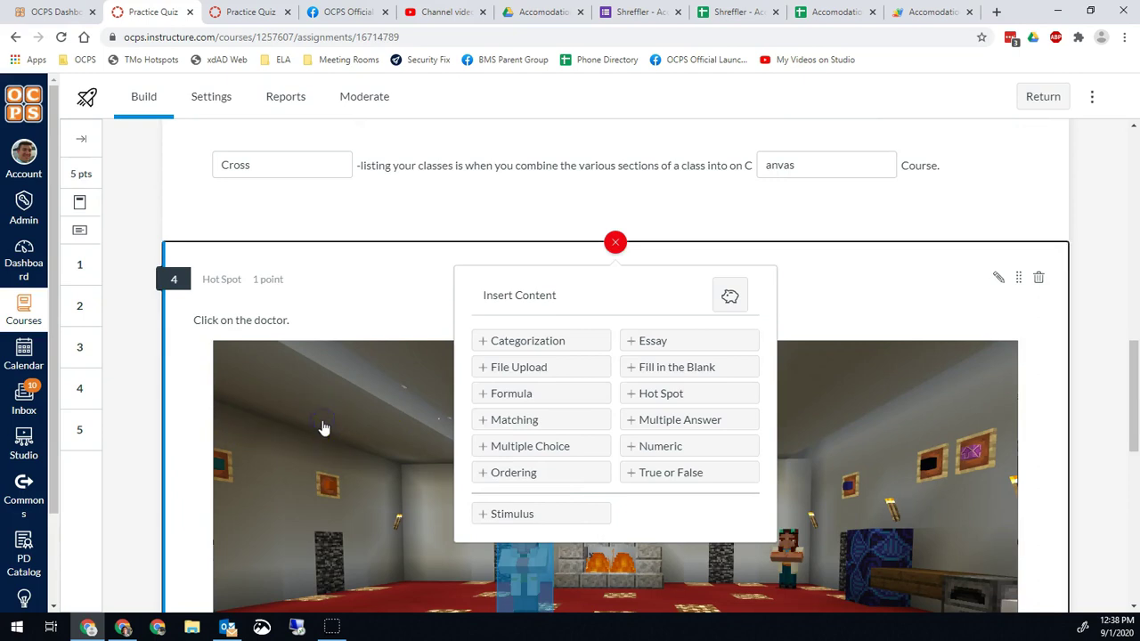
{"action": "left_click", "coordinate": [338, 416]}
{"action": "scroll", "coordinate": [415, 428], "scroll_direction": "down", "scroll_amount": 2}
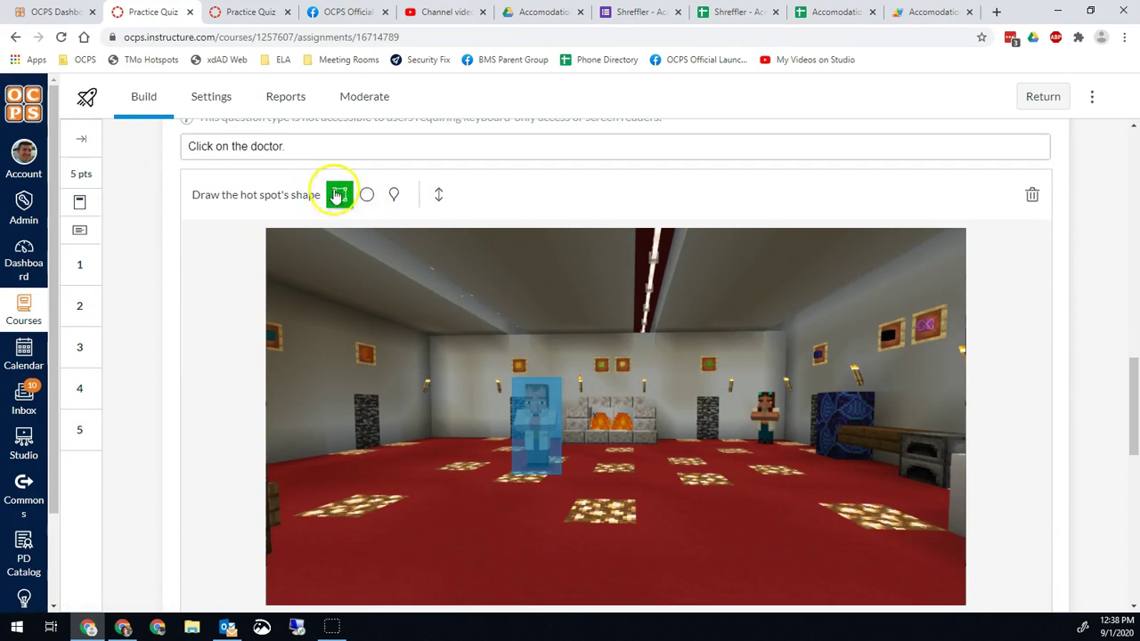
{"action": "scroll", "coordinate": [425, 341], "scroll_direction": "down", "scroll_amount": 1}
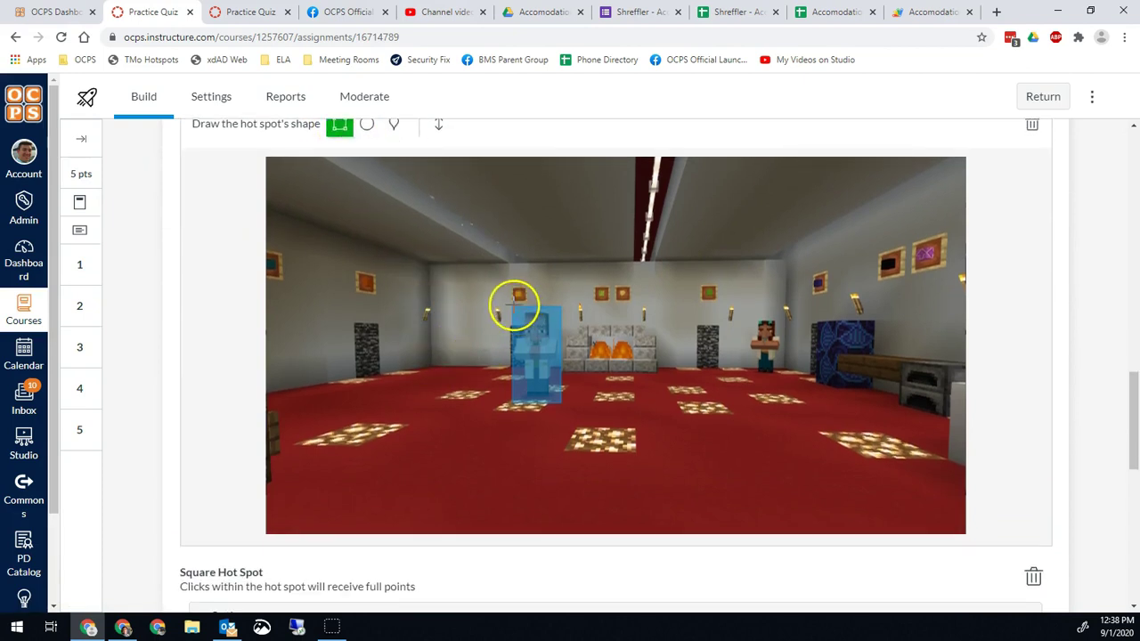
{"action": "left_click_drag", "start_coordinate": [513, 307], "coordinate": [560, 402]}
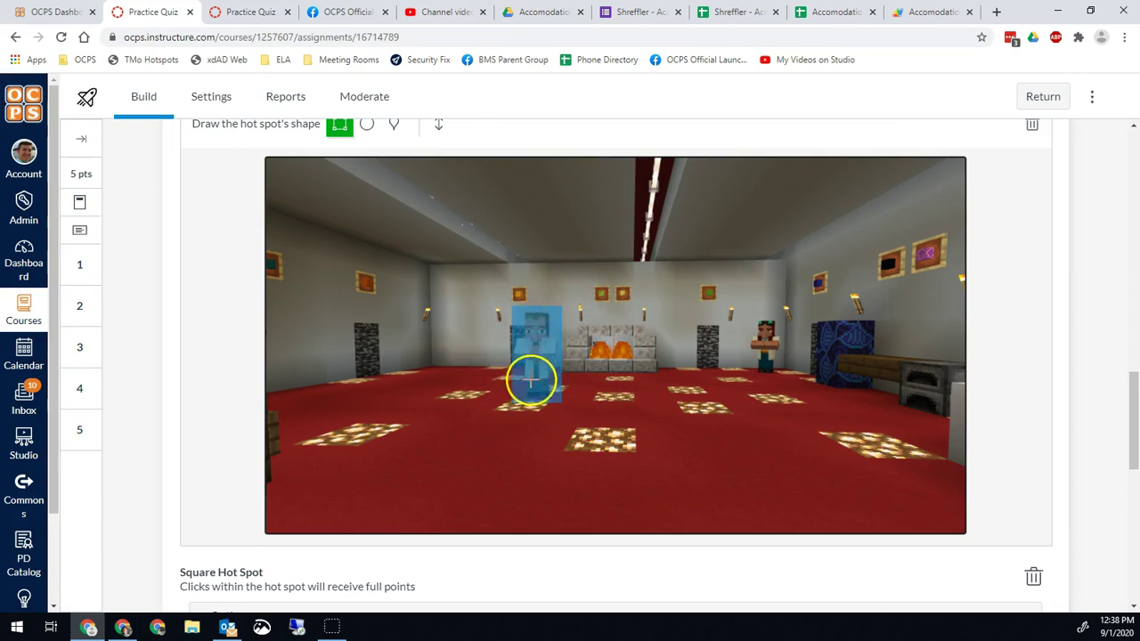
{"action": "scroll", "coordinate": [499, 407], "scroll_direction": "down", "scroll_amount": 3}
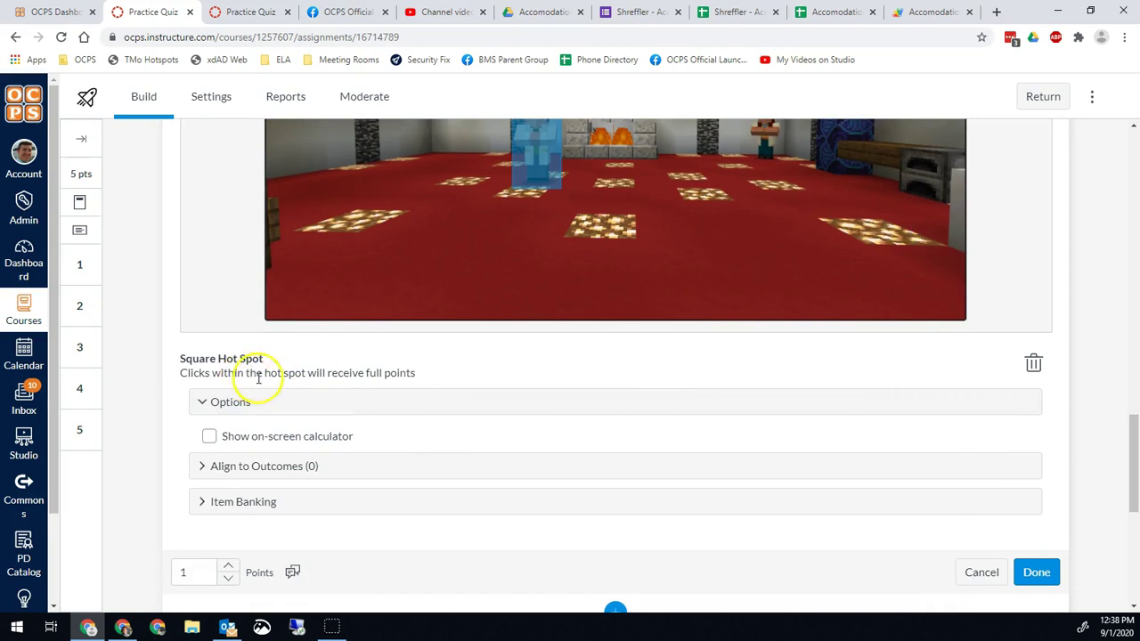
{"action": "scroll", "coordinate": [125, 396], "scroll_direction": "down", "scroll_amount": 2}
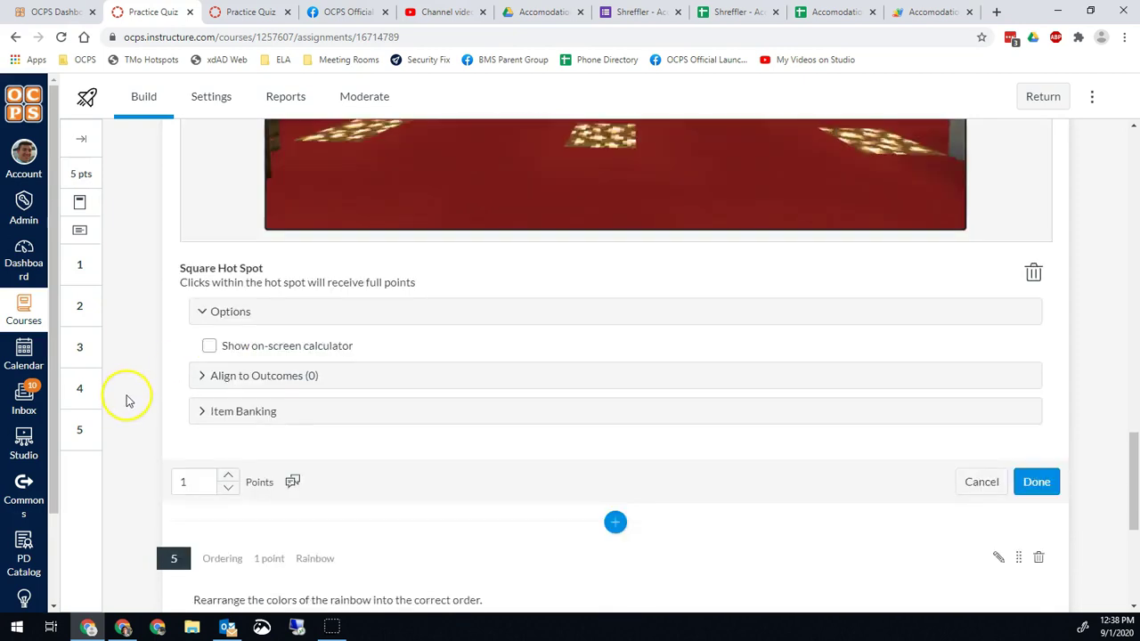
- In the preview, order the Rainbow question Orange, Yellow, Green, Blue, Indigo, then return to the editor
{"action": "left_click", "coordinate": [247, 12]}
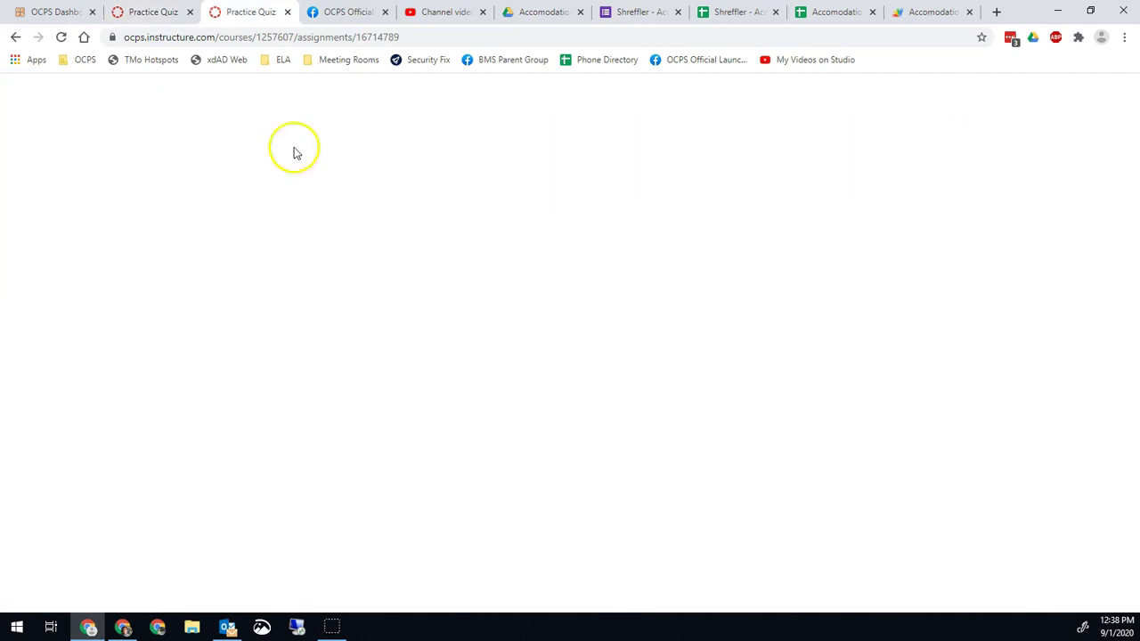
{"action": "scroll", "coordinate": [359, 407], "scroll_direction": "down", "scroll_amount": 3}
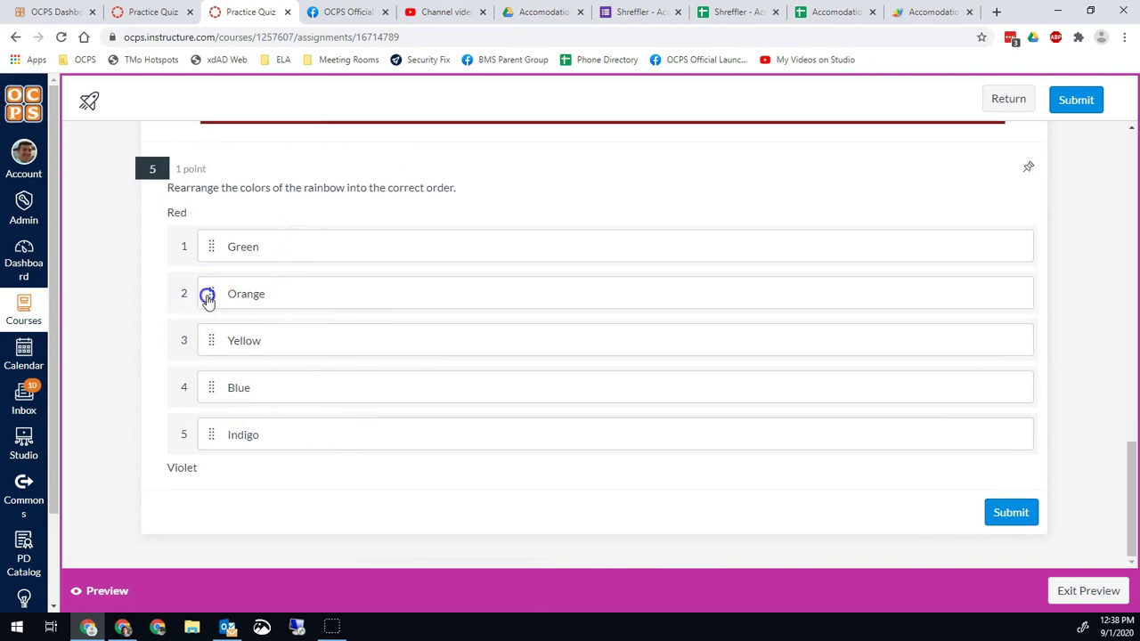
{"action": "mouse_move", "coordinate": [211, 295]}
{"action": "left_mouse_down"}
{"action": "mouse_move", "coordinate": [214, 236]}
{"action": "mouse_move", "coordinate": [211, 297]}
{"action": "left_mouse_up"}
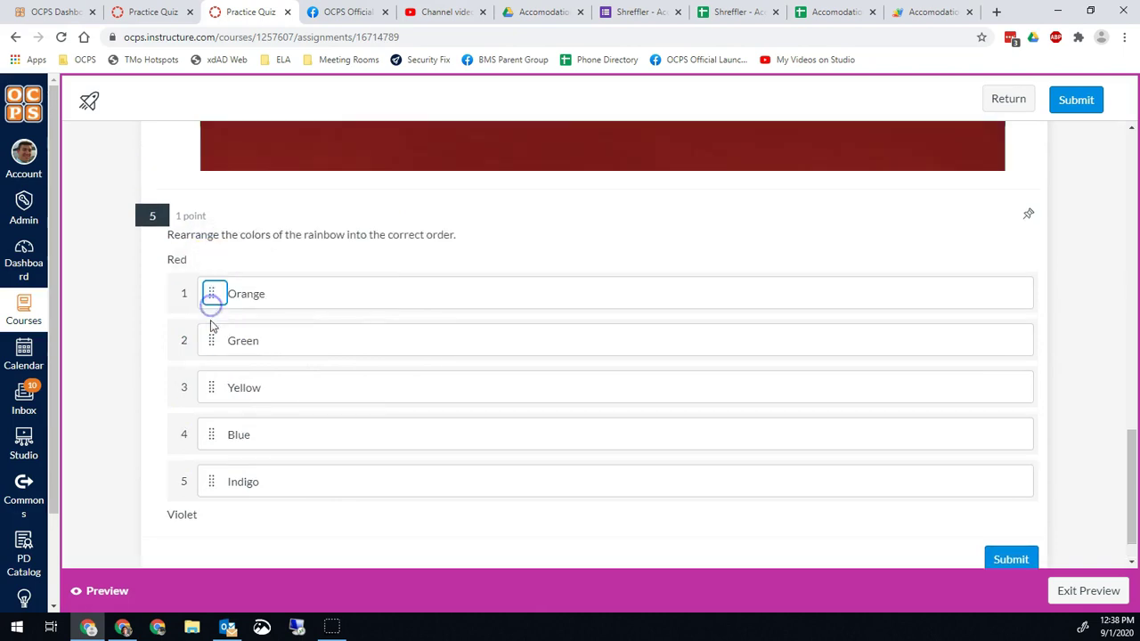
{"action": "left_click_drag", "start_coordinate": [215, 402], "coordinate": [214, 429]}
{"action": "scroll", "coordinate": [294, 445], "scroll_direction": "down", "scroll_amount": 1}
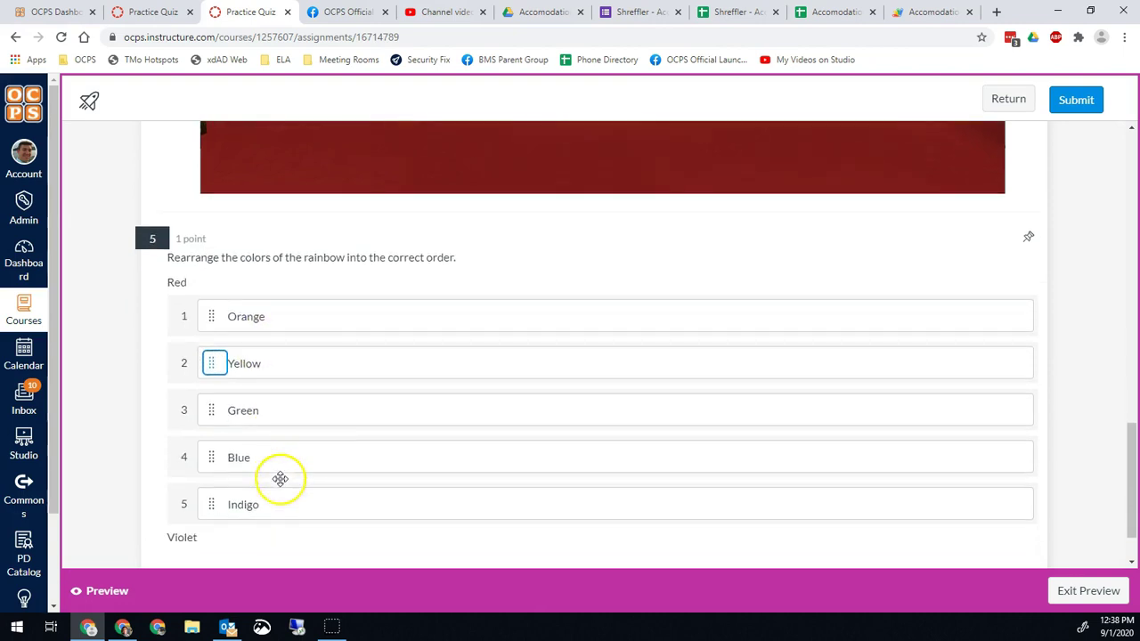
{"action": "scroll", "coordinate": [169, 485], "scroll_direction": "down", "scroll_amount": 1}
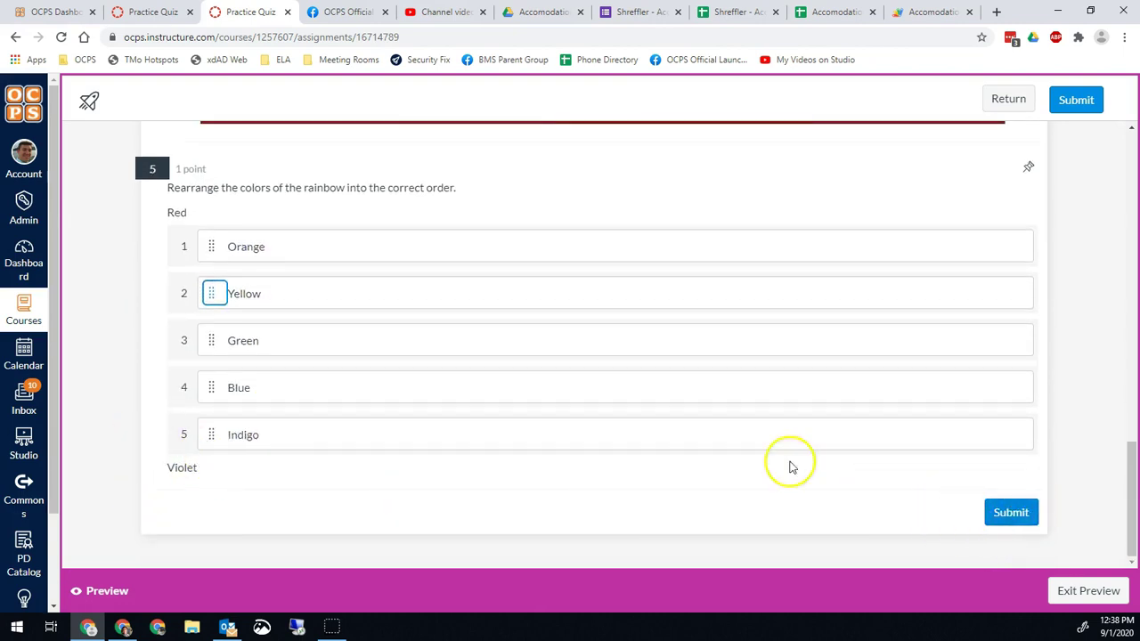
{"action": "left_click", "coordinate": [151, 11]}
{"action": "scroll", "coordinate": [412, 489], "scroll_direction": "down", "scroll_amount": 3}
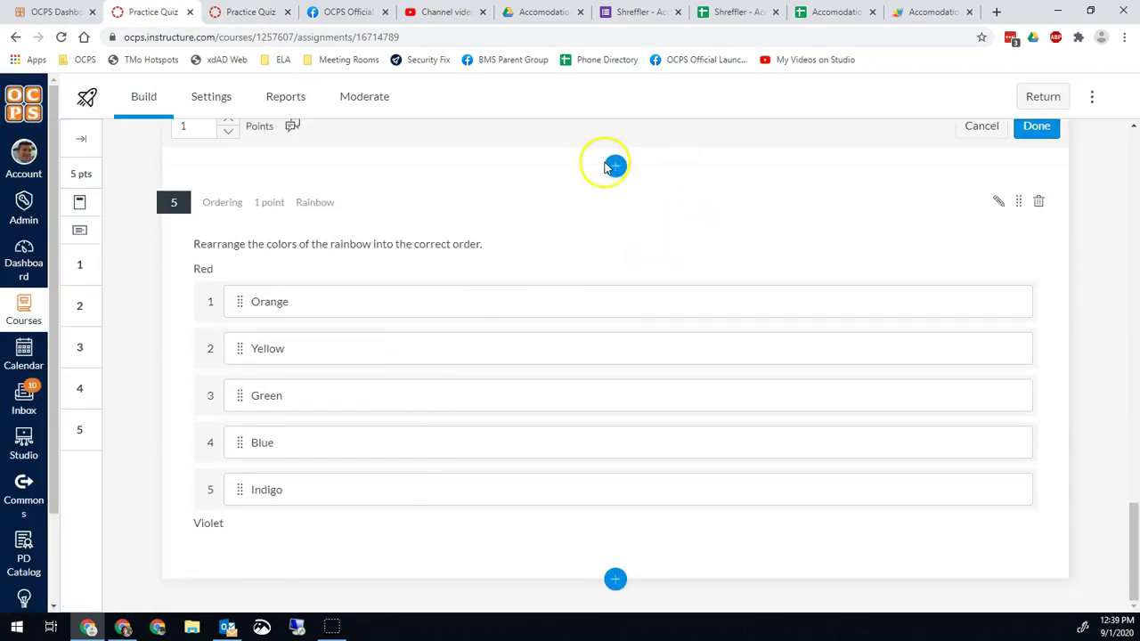
{"action": "left_click", "coordinate": [613, 167]}
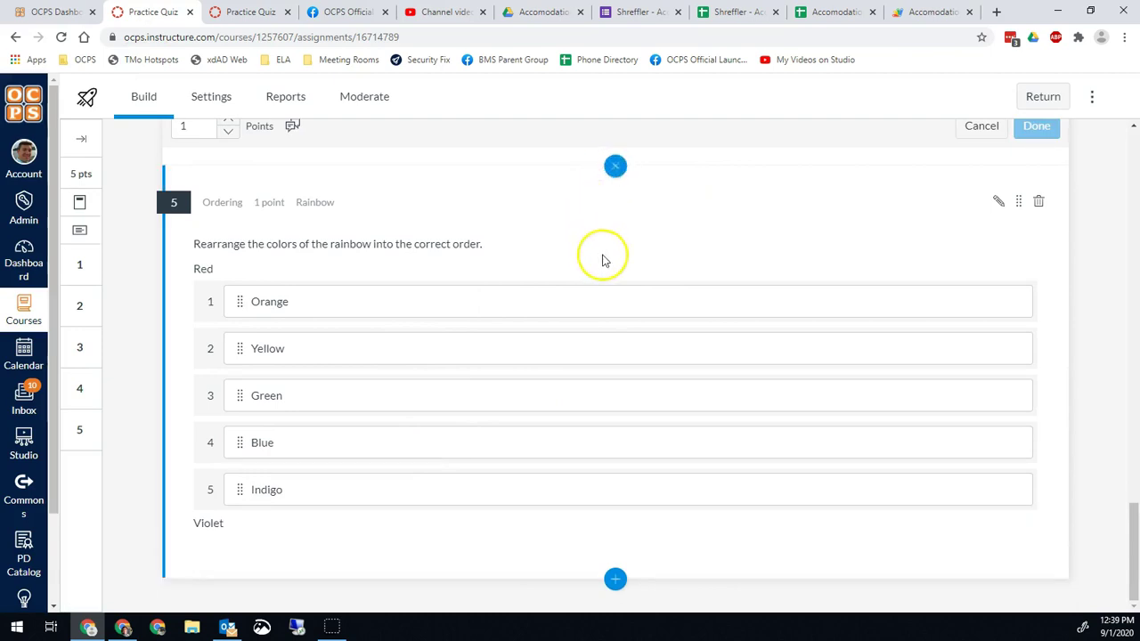
{"action": "scroll", "coordinate": [535, 303], "scroll_direction": "up", "scroll_amount": 3}
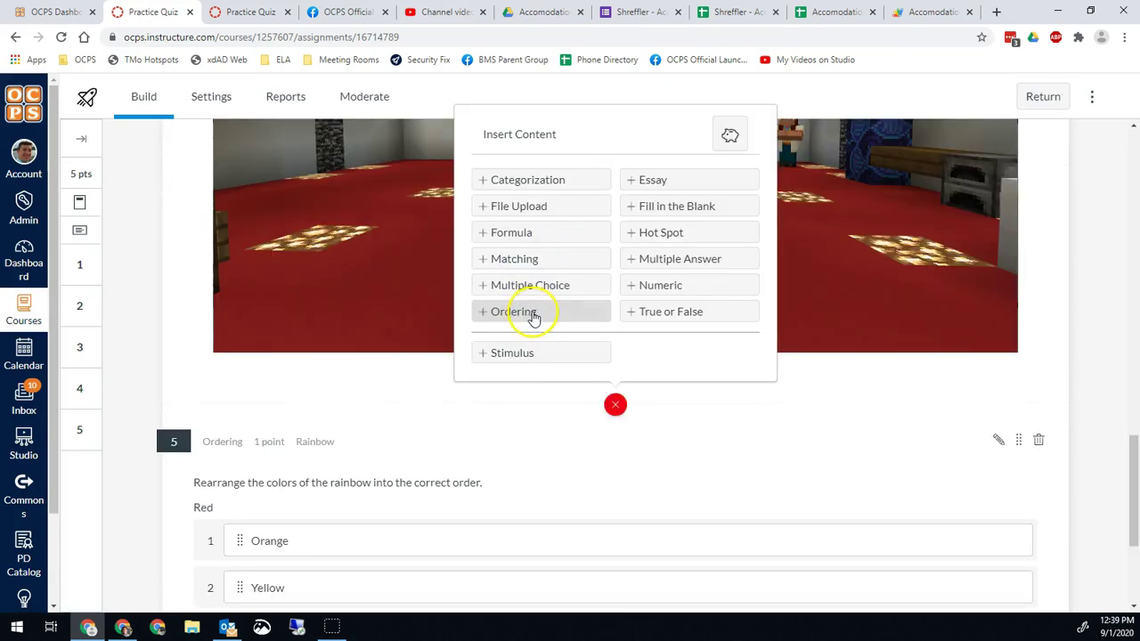
{"action": "left_click", "coordinate": [433, 482]}
{"action": "scroll", "coordinate": [291, 474], "scroll_direction": "down", "scroll_amount": 3}
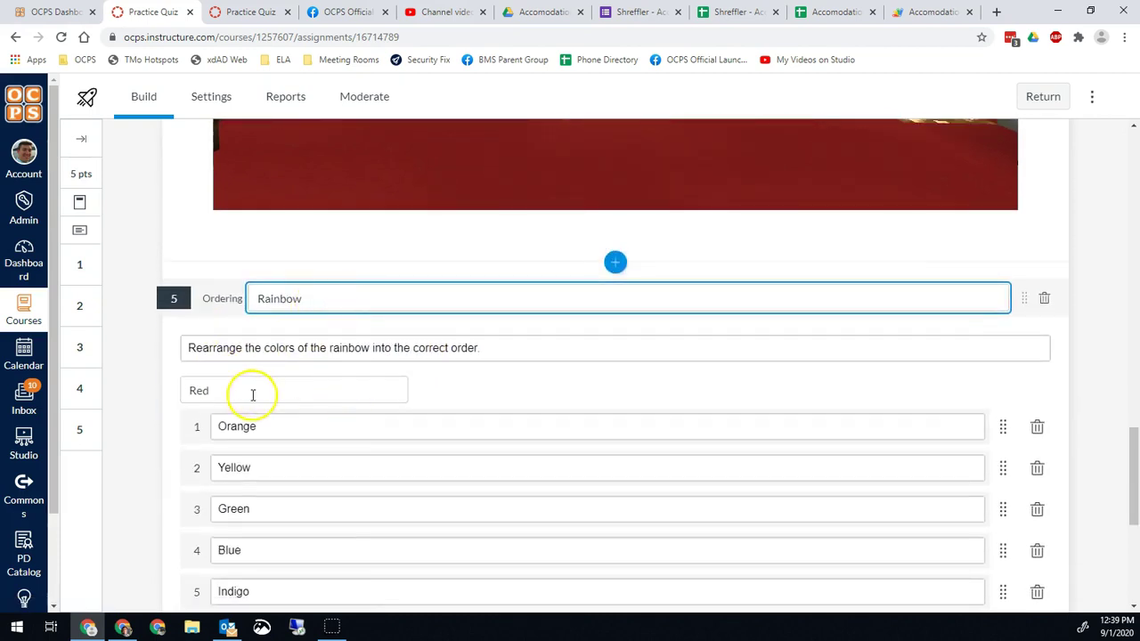
{"action": "scroll", "coordinate": [252, 394], "scroll_direction": "down", "scroll_amount": 3}
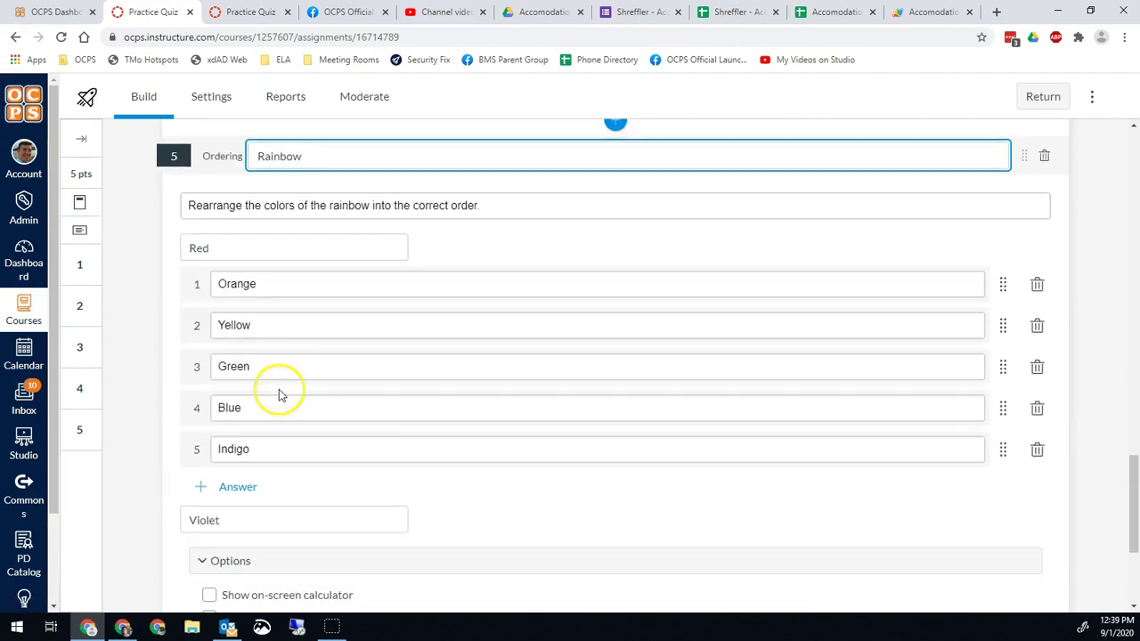
{"action": "left_click", "coordinate": [222, 248]}
{"action": "left_click", "coordinate": [255, 520]}
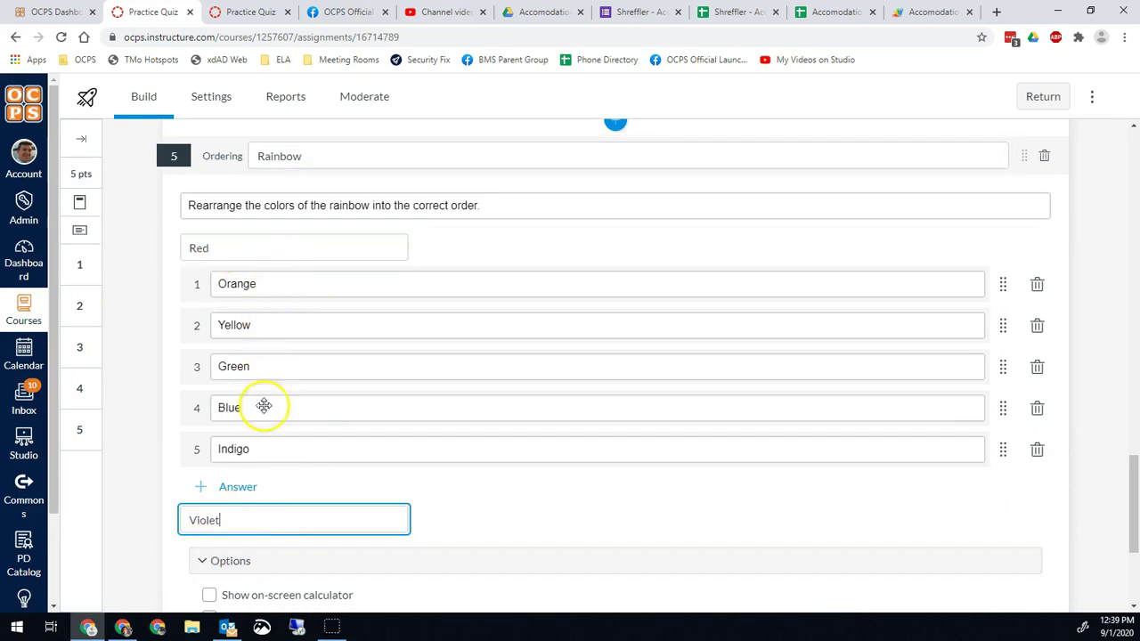
{"action": "scroll", "coordinate": [287, 401], "scroll_direction": "down", "scroll_amount": 5}
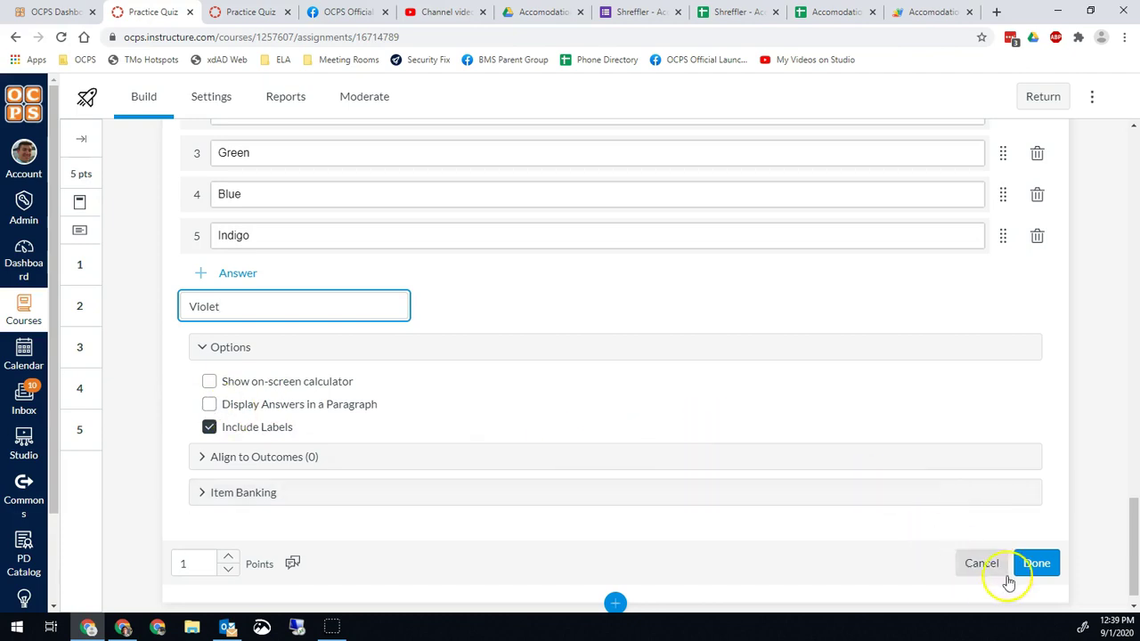
{"action": "left_click", "coordinate": [1035, 565]}
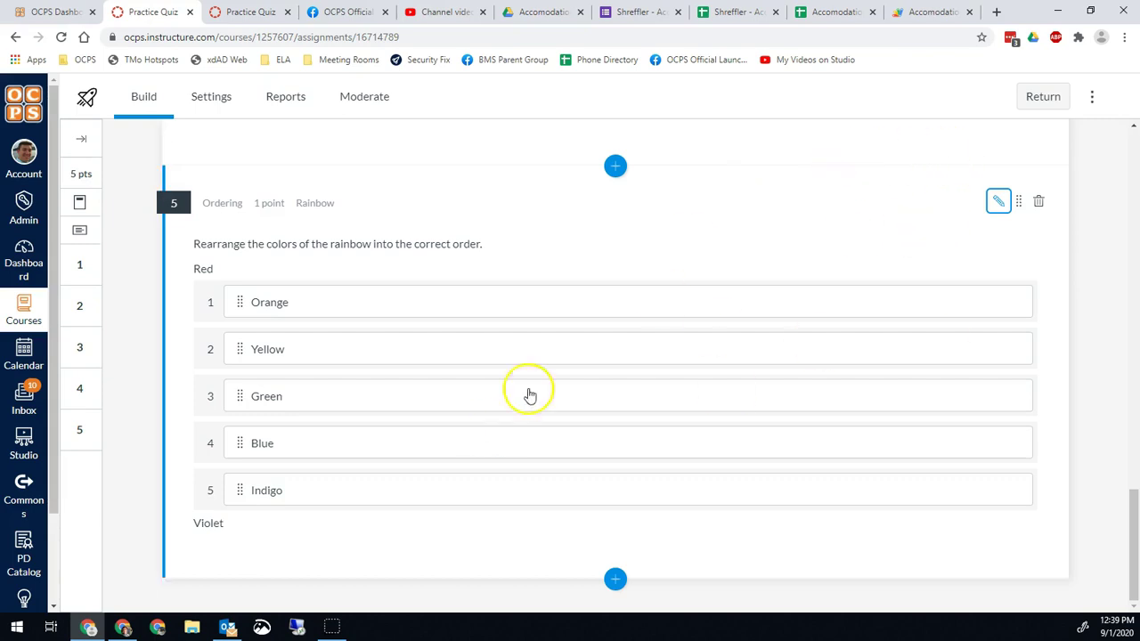
{"action": "scroll", "coordinate": [544, 369], "scroll_direction": "up", "scroll_amount": 3}
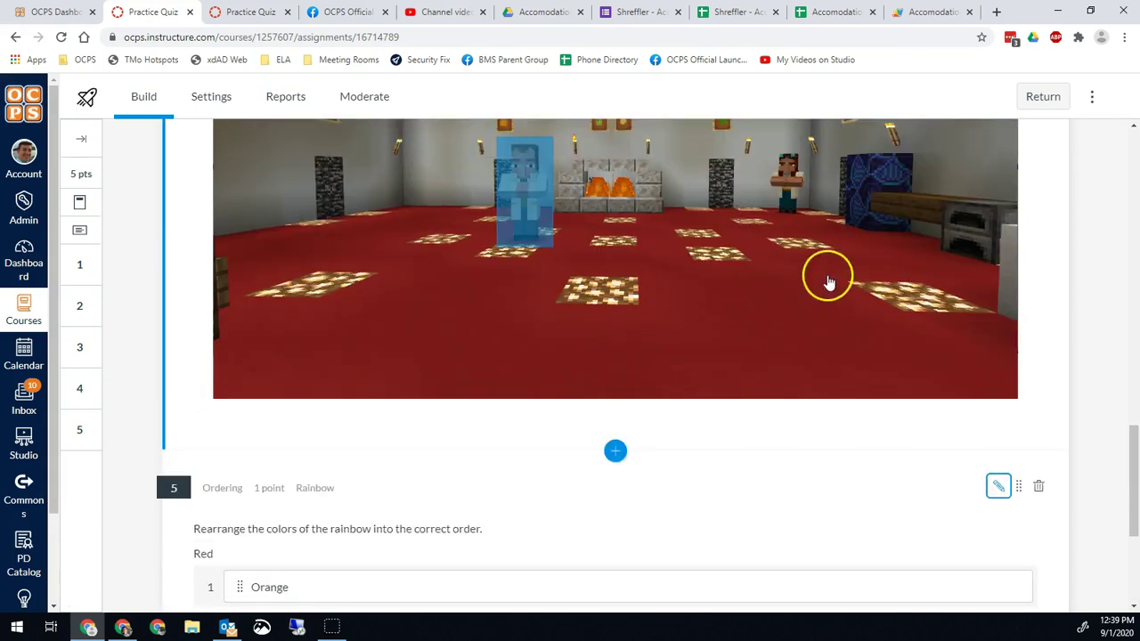
- Leave the quiz editor for the Quizzes list and go to the course's Modules page
{"action": "left_click", "coordinate": [1035, 100]}
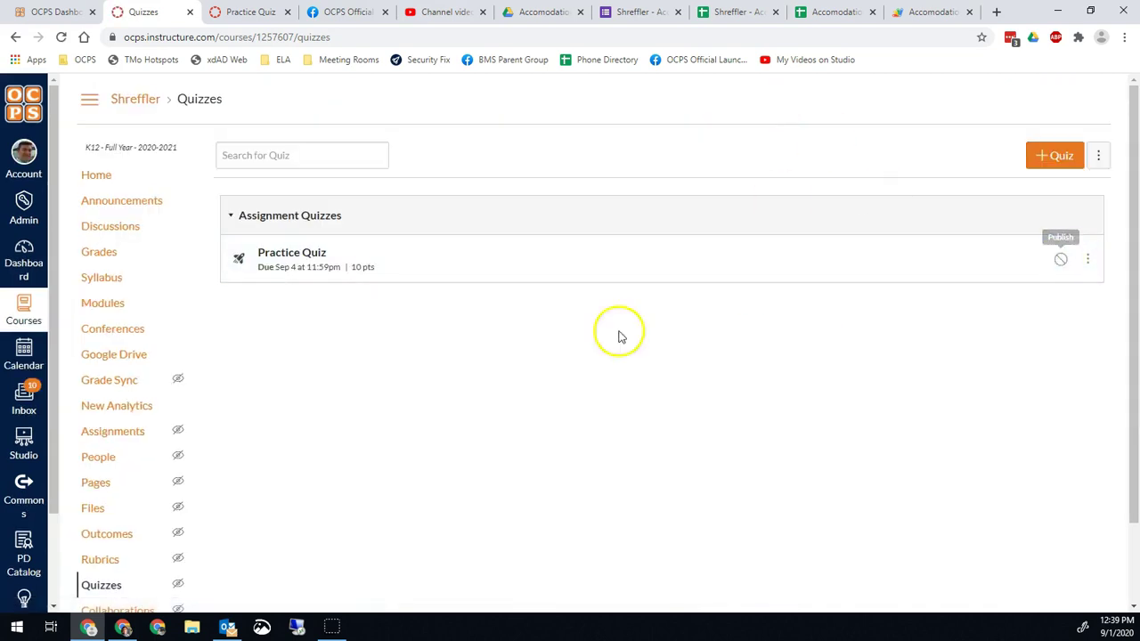
{"action": "left_click", "coordinate": [109, 307]}
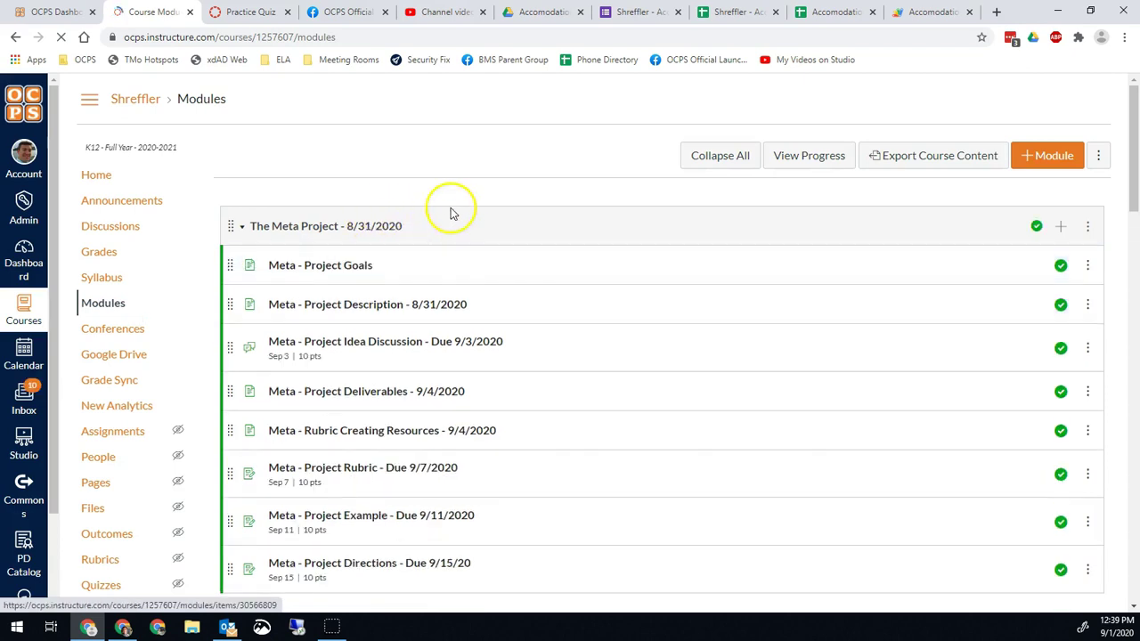
- Add an item to The Meta Project - 8/31/2020 module, choosing Assignment type and Practice Quiz
{"action": "left_click", "coordinate": [1063, 229]}
{"action": "left_click", "coordinate": [395, 230]}
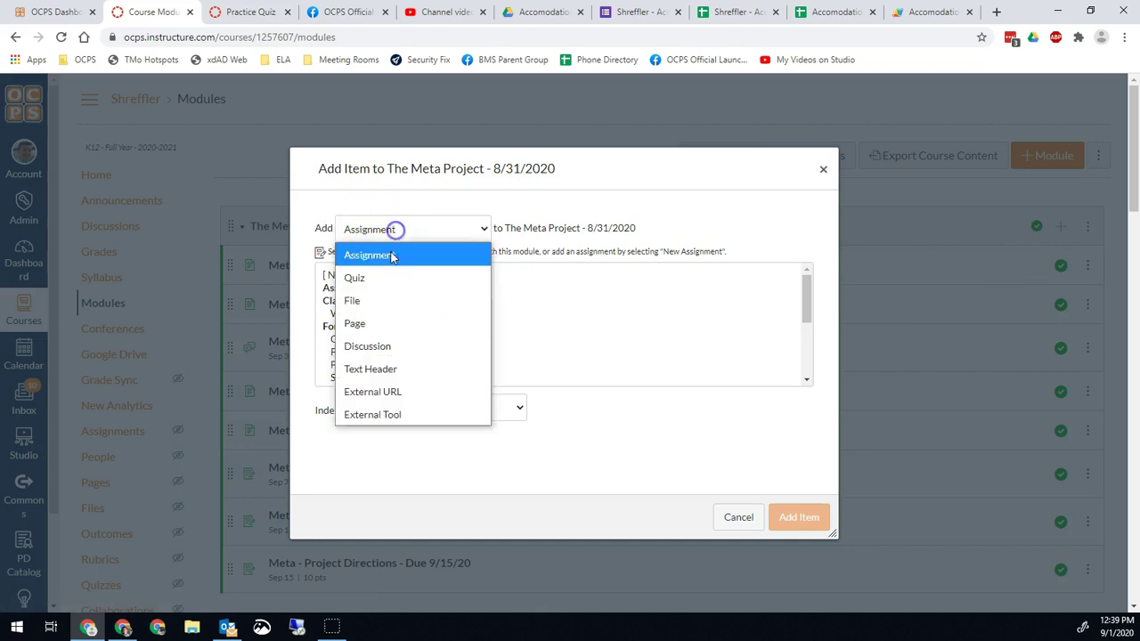
{"action": "left_click", "coordinate": [354, 277]}
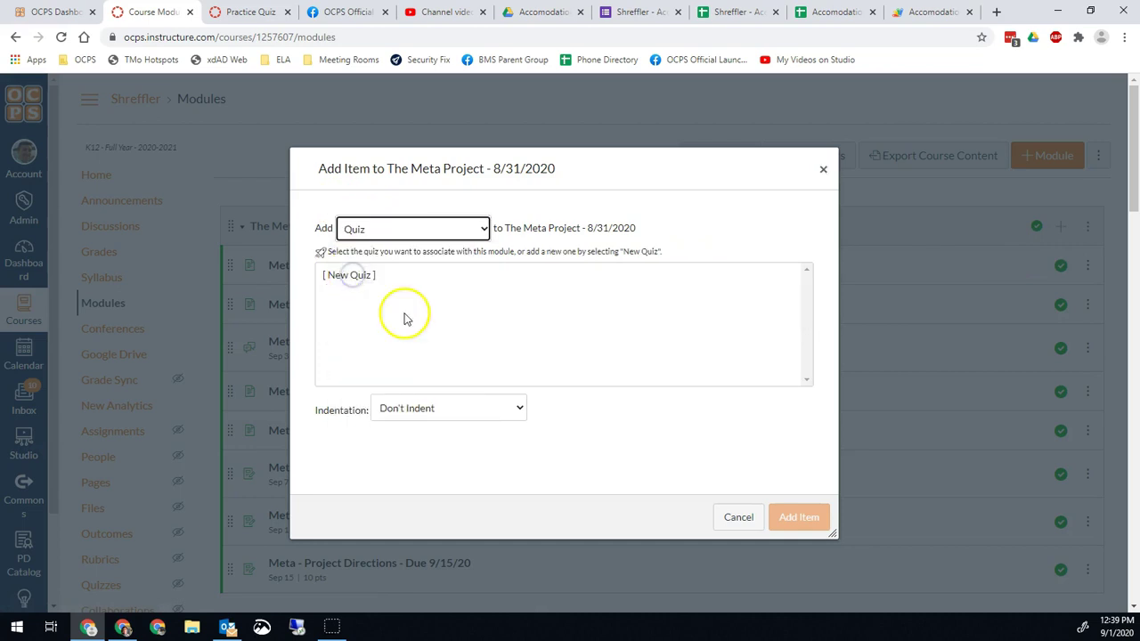
{"action": "left_click", "coordinate": [374, 311]}
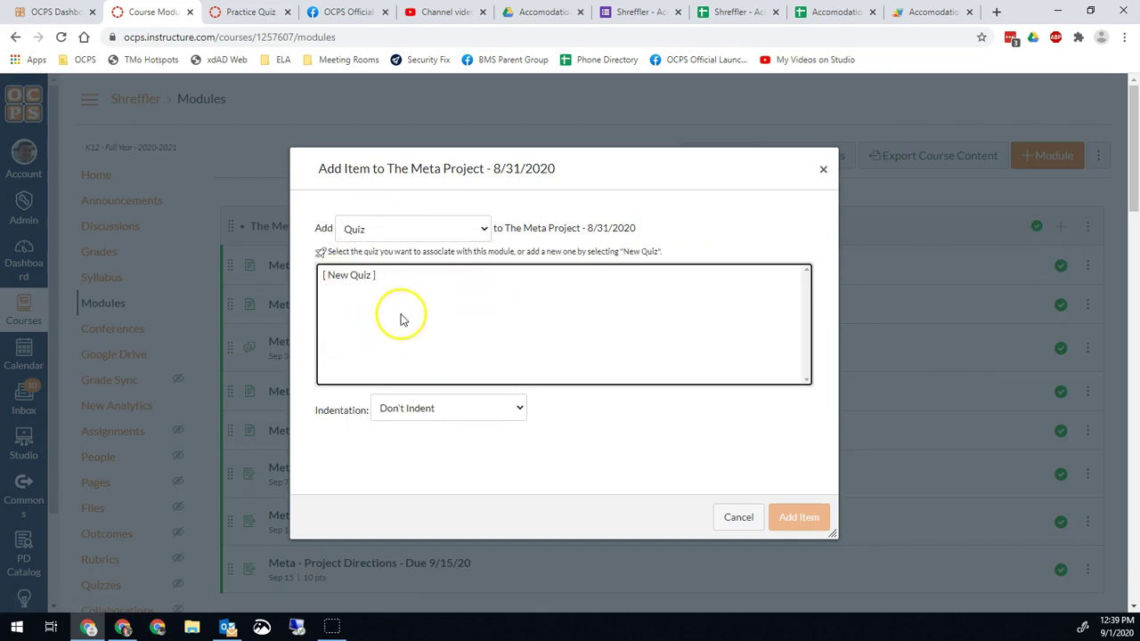
{"action": "left_click", "coordinate": [464, 232]}
{"action": "left_click", "coordinate": [426, 252]}
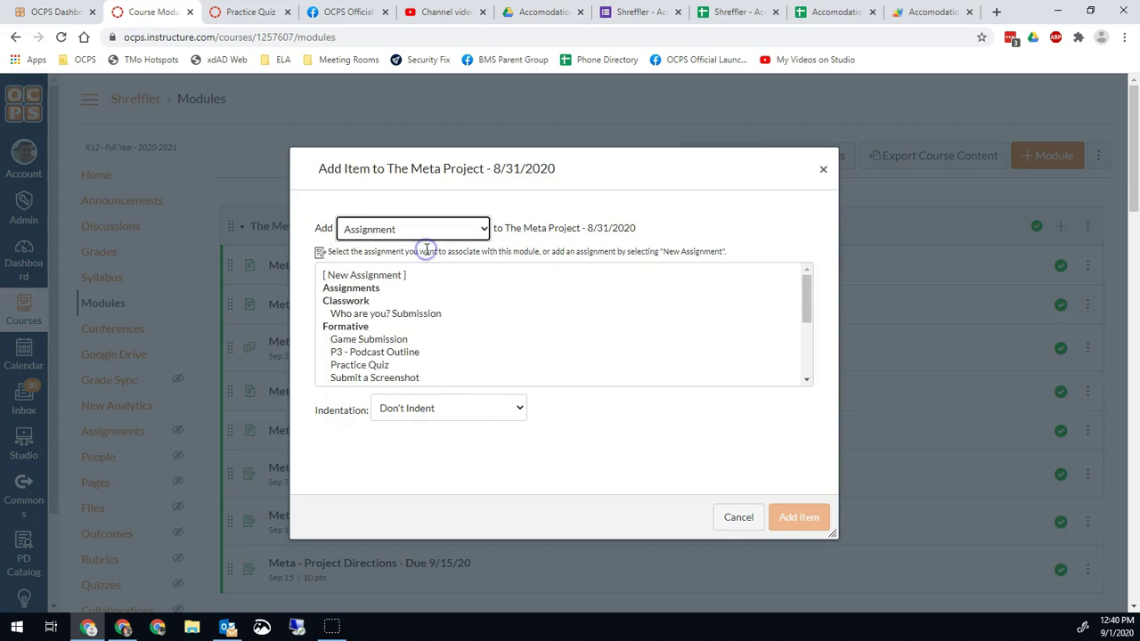
{"action": "scroll", "coordinate": [420, 342], "scroll_direction": "down", "scroll_amount": 2}
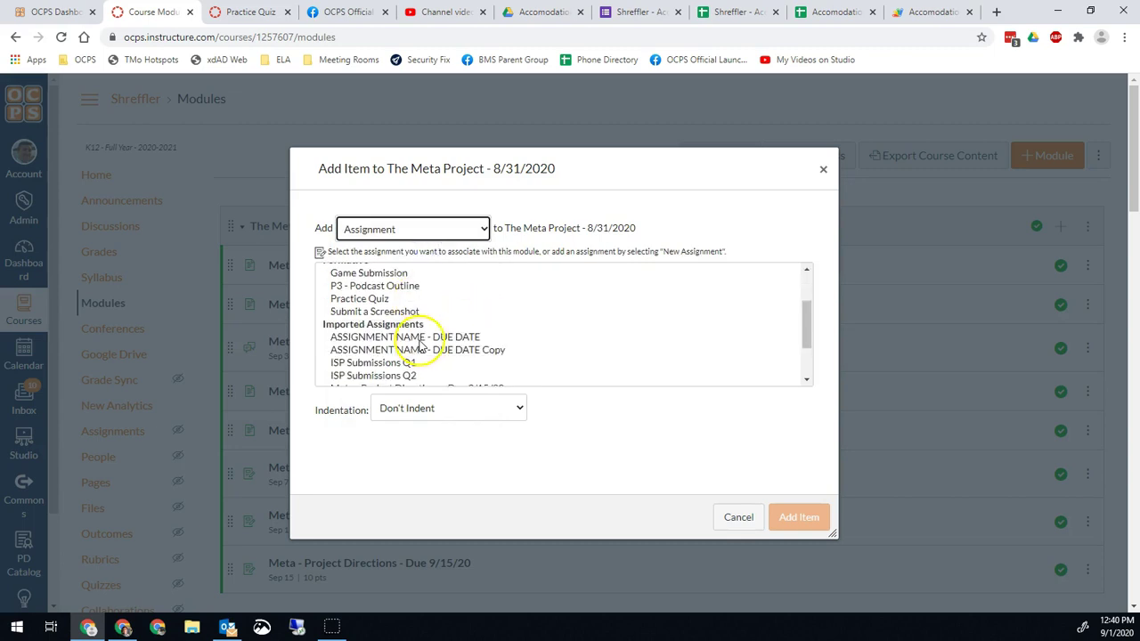
{"action": "left_click", "coordinate": [356, 296]}
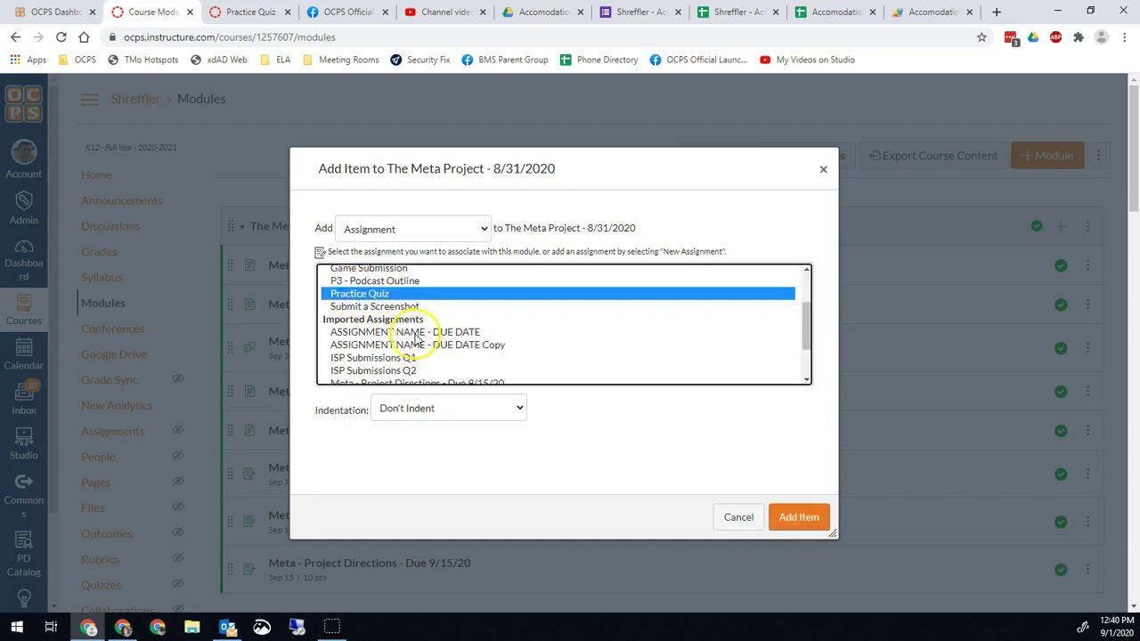
{"action": "scroll", "coordinate": [419, 336], "scroll_direction": "up", "scroll_amount": 3}
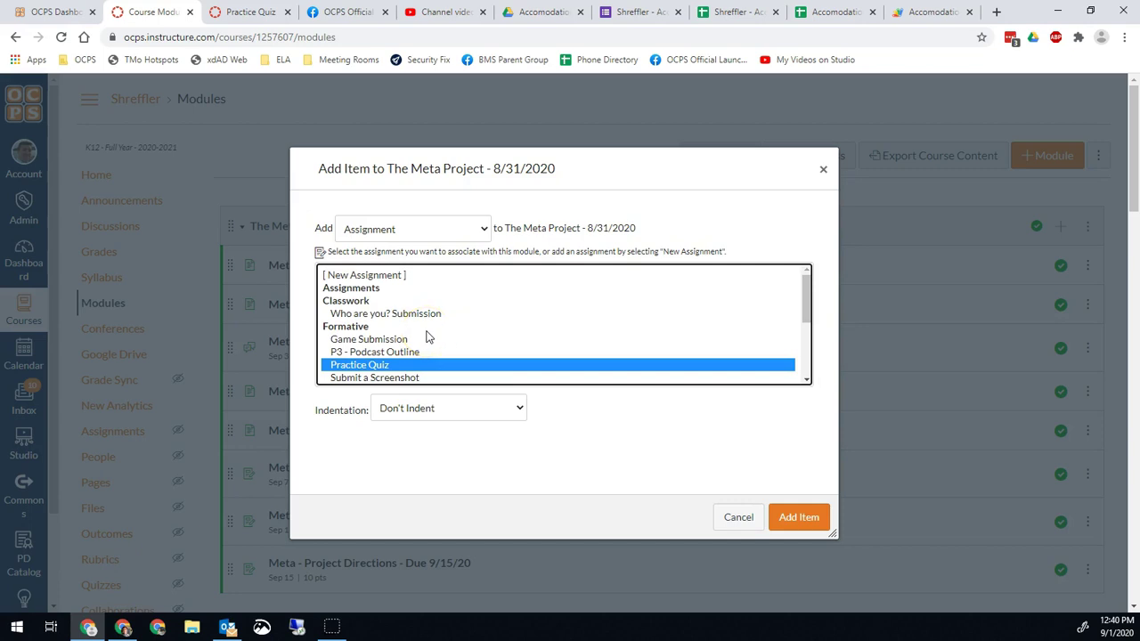